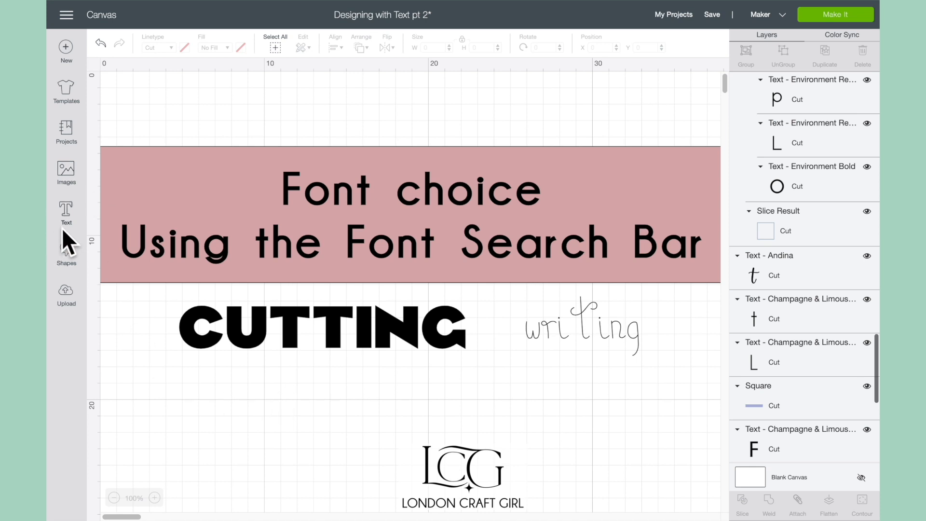
# Add a new text object reading "type here" to the canvas
pyautogui.click(66, 211)
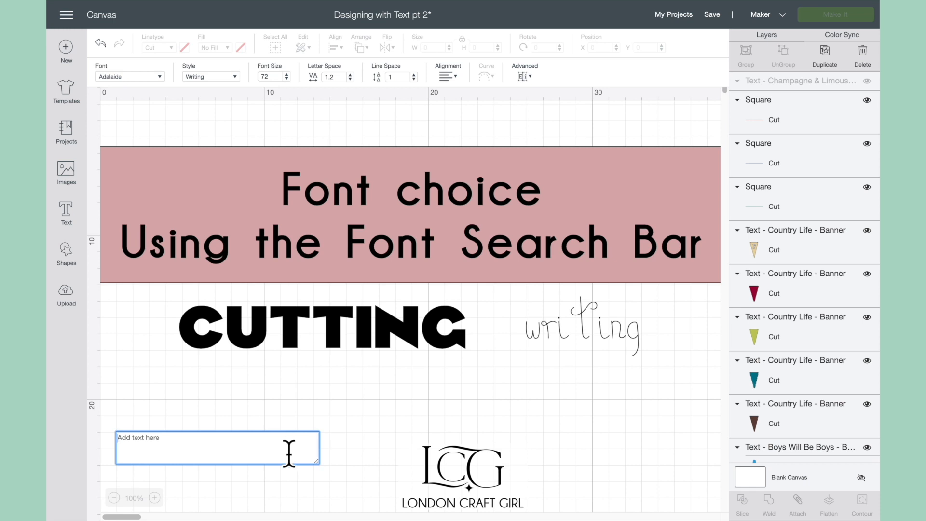
pyautogui.write('typ')
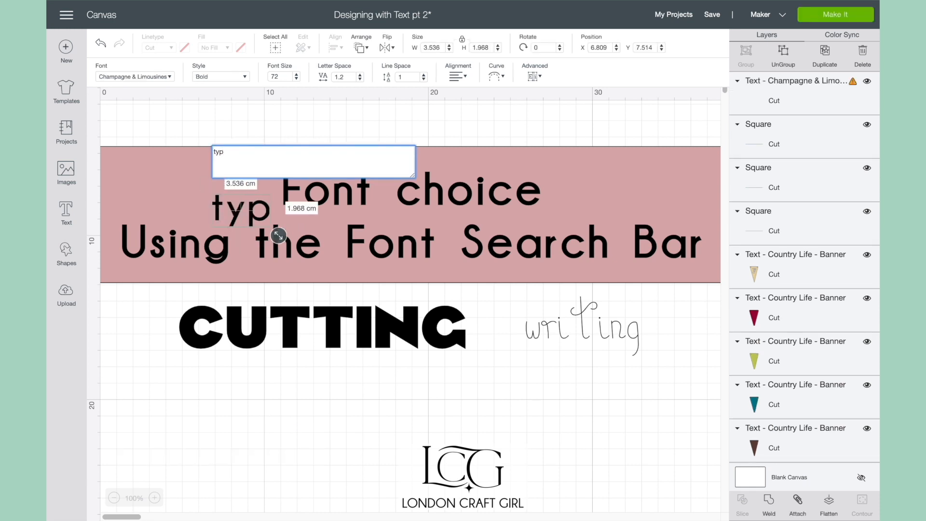
pyautogui.write('e here')
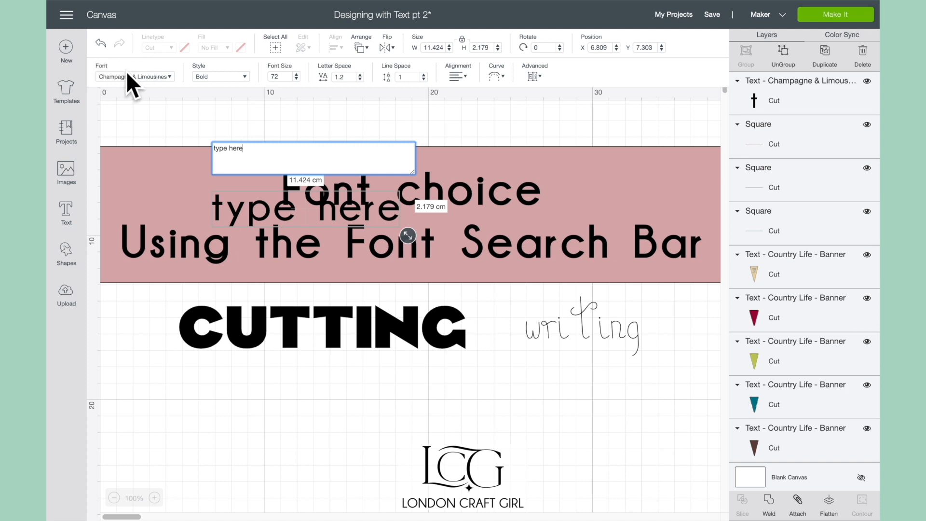
# Look through the system fonts for the new text, and limit the font list to Cricut fonts in My Fonts
pyautogui.click(114, 77)
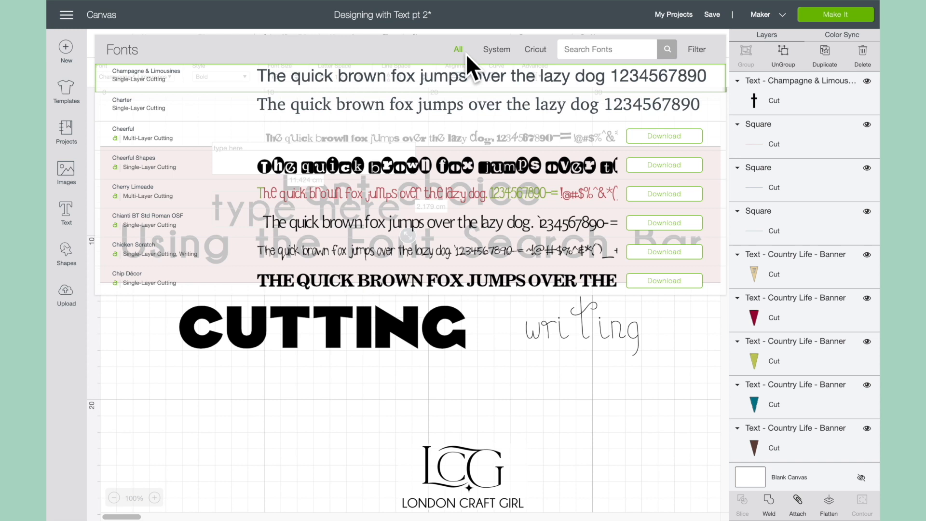
pyautogui.click(491, 51)
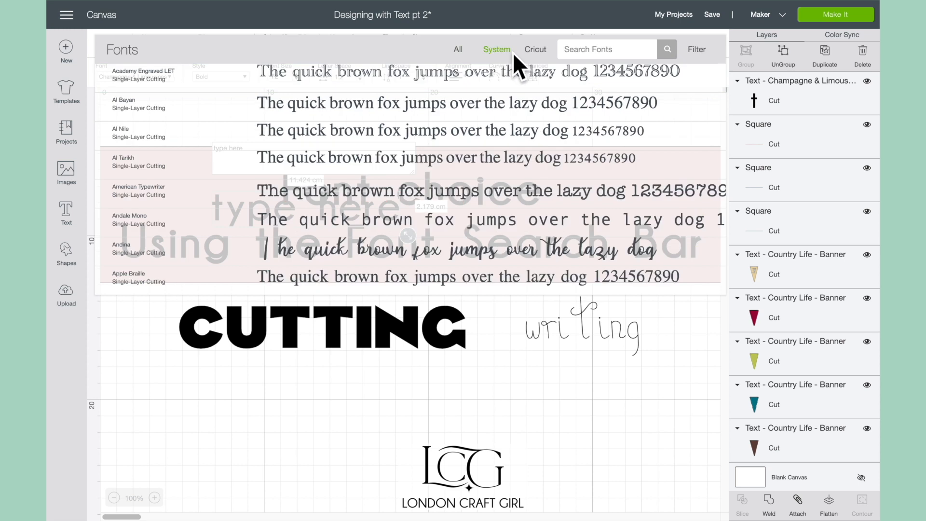
pyautogui.click(538, 51)
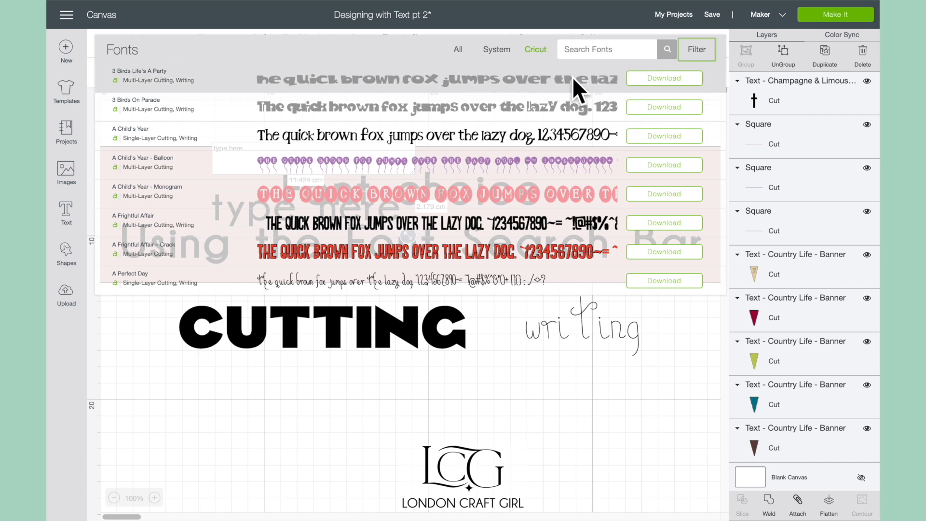
pyautogui.click(699, 48)
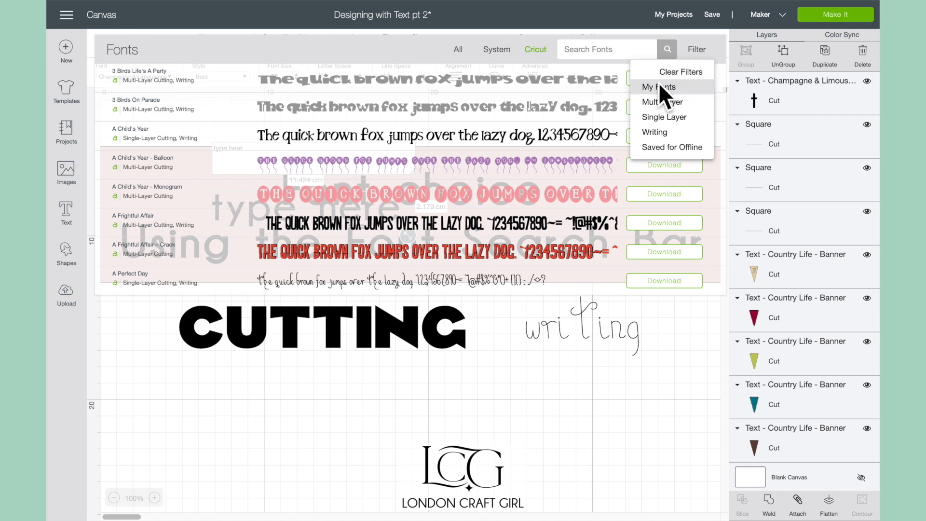
pyautogui.click(688, 85)
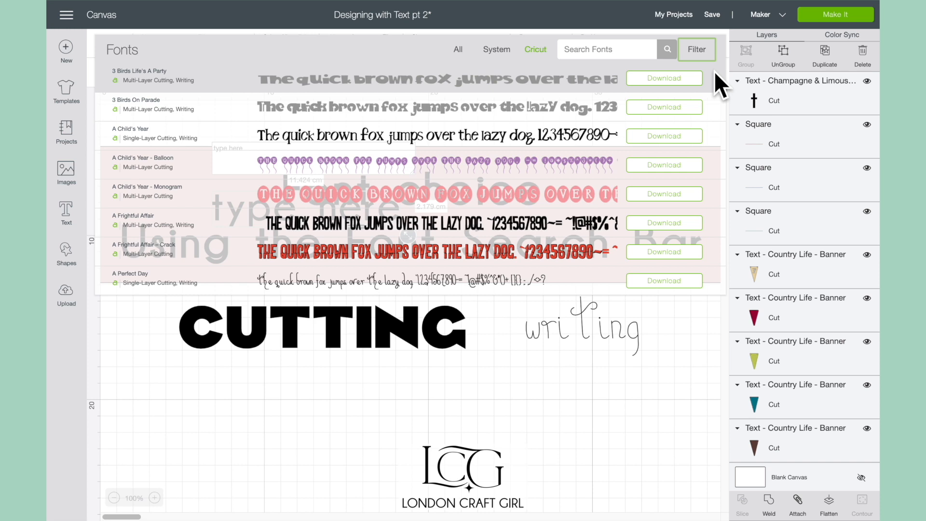
# Filter the fonts to Single Layer, apply Aldine 721 BT to "type here" and move the text below the word CUTTING
pyautogui.click(694, 48)
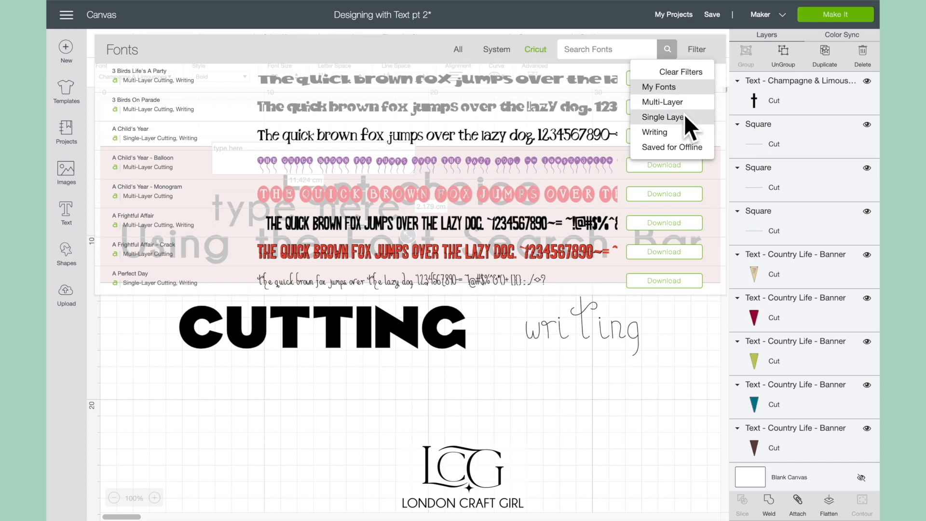
pyautogui.click(672, 118)
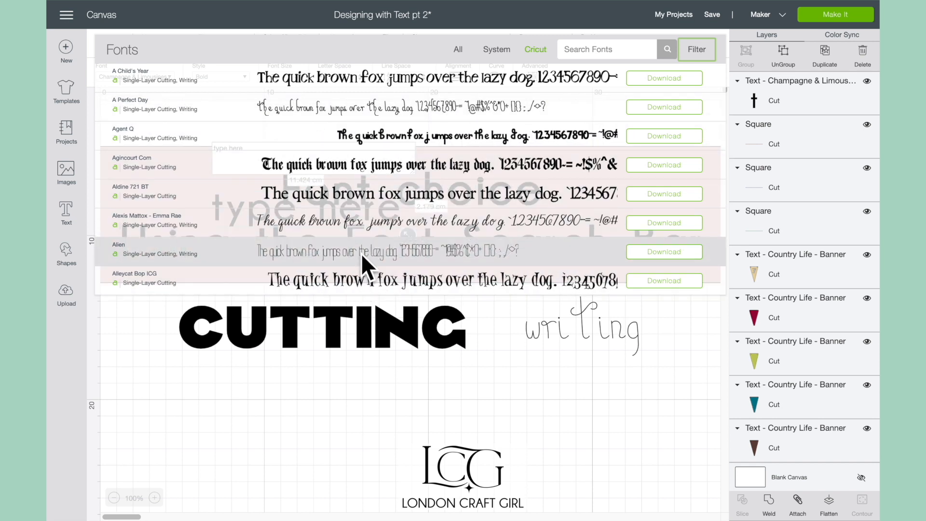
pyautogui.click(354, 189)
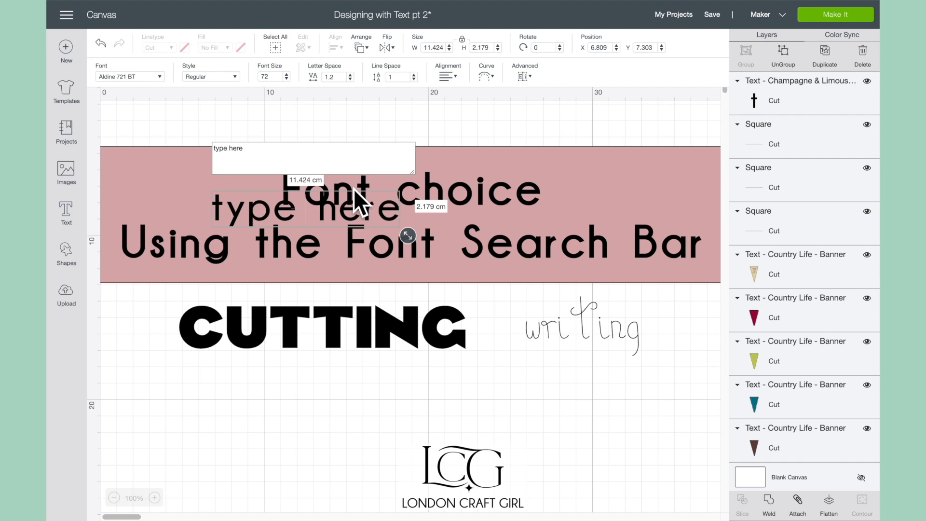
pyautogui.moveTo(255, 202); pyautogui.dragTo(260, 389)
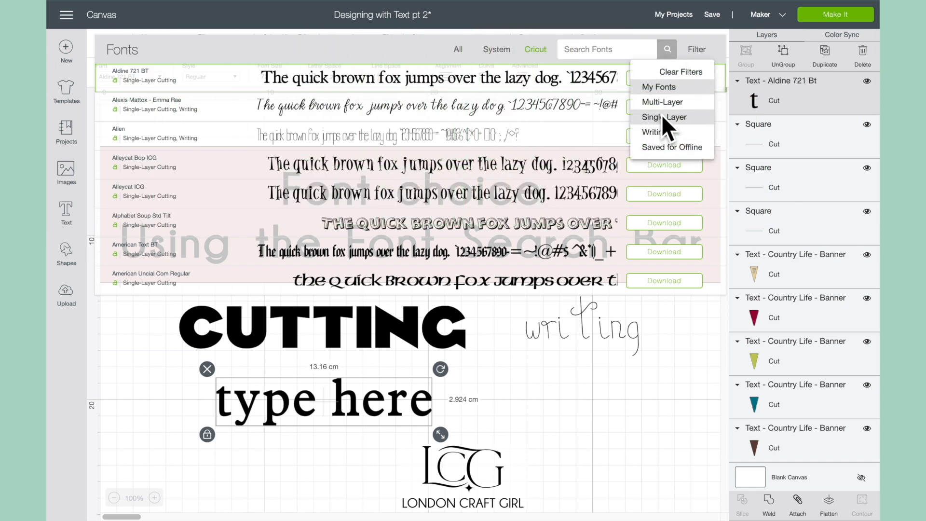
# Filter the fonts to Writing, apply Agent Q to "type here" and set its style to Writing
pyautogui.click(679, 115)
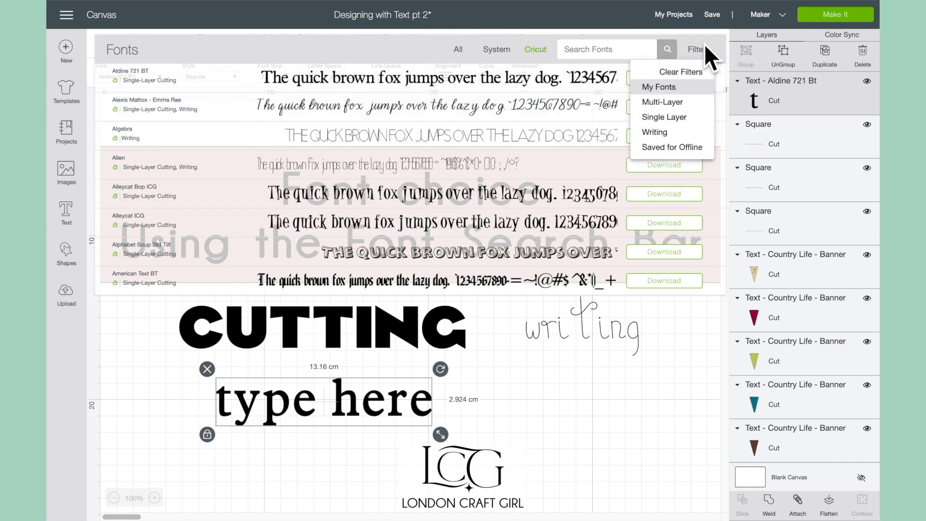
pyautogui.click(665, 132)
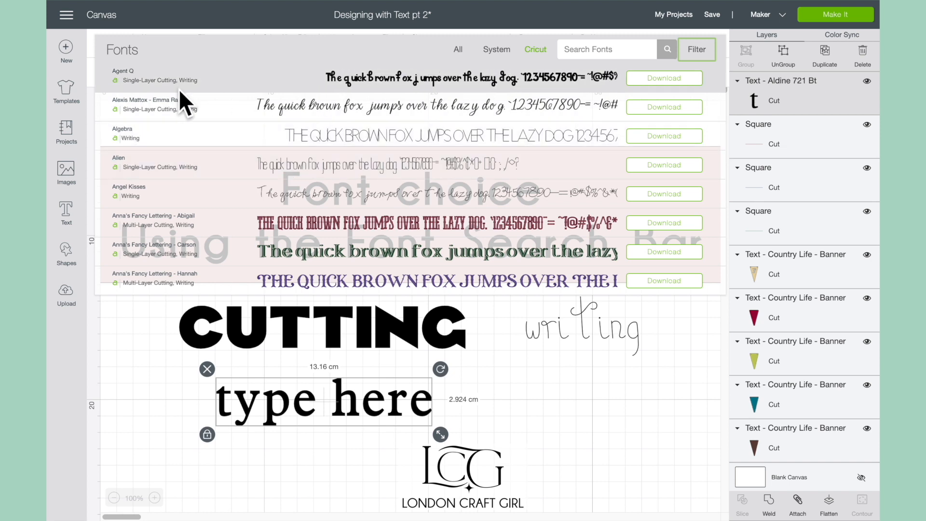
pyautogui.click(236, 80)
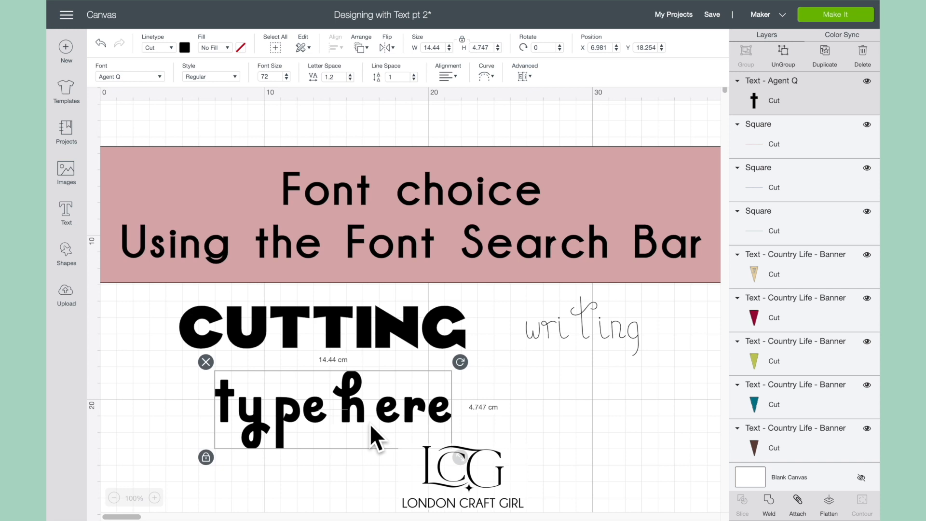
pyautogui.click(208, 76)
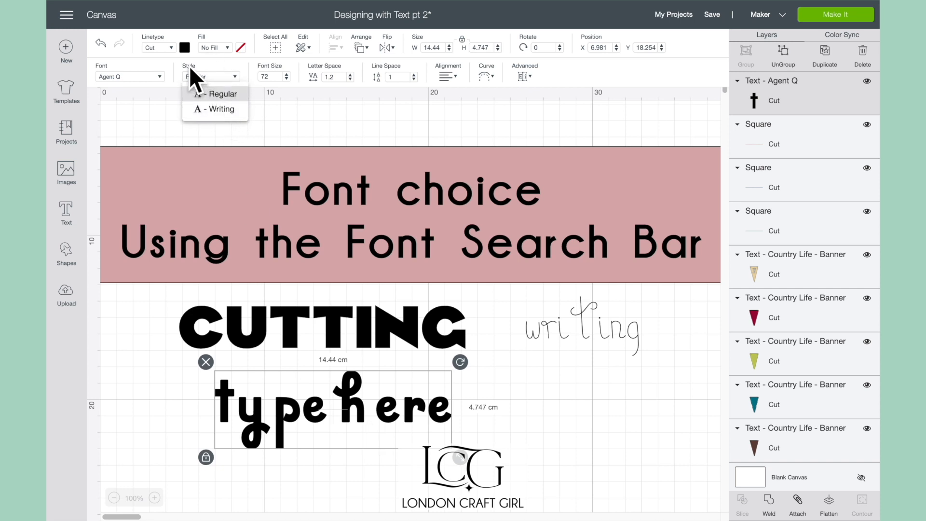
pyautogui.click(221, 111)
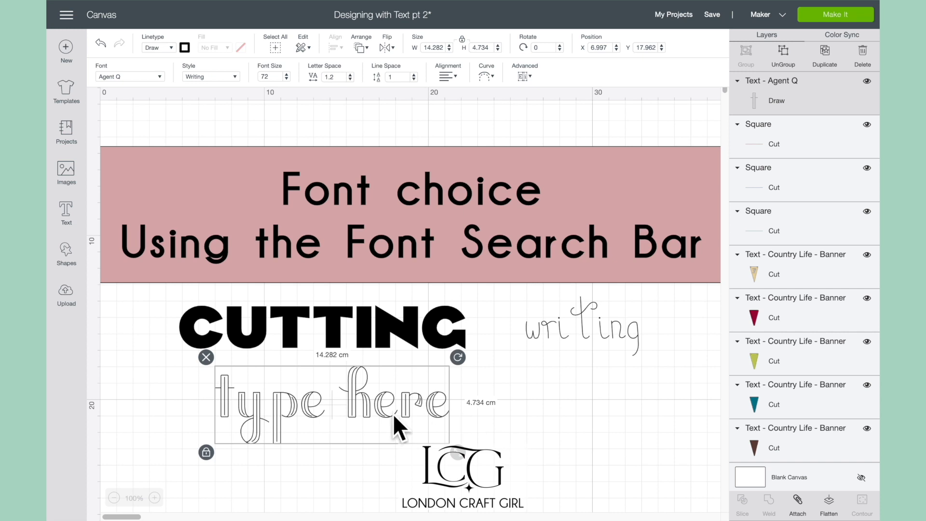
# Change the "type here" text to the Algebra writing font and check which styles it offers
pyautogui.click(147, 73)
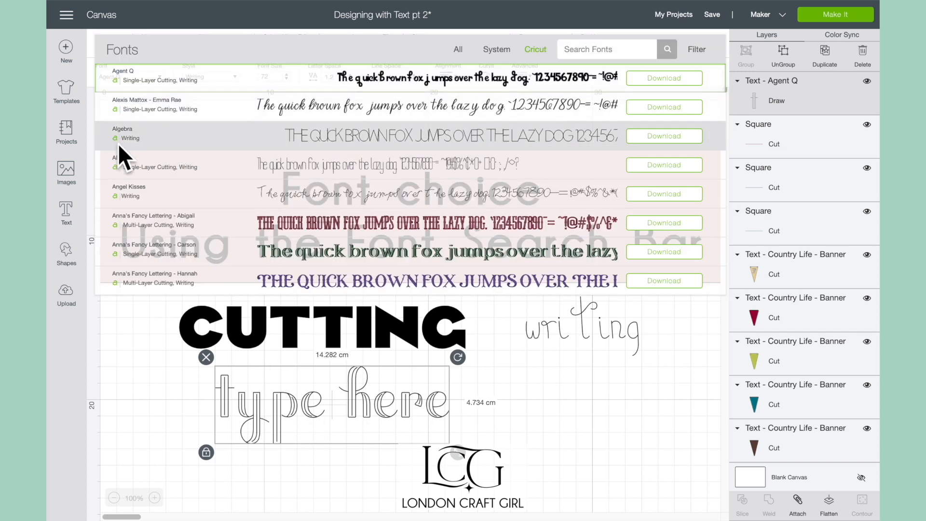
pyautogui.click(147, 133)
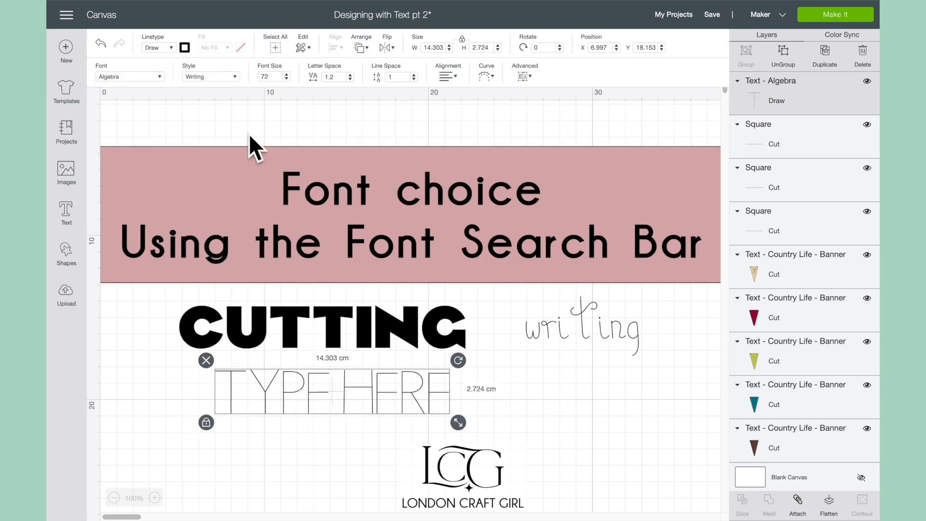
pyautogui.click(210, 75)
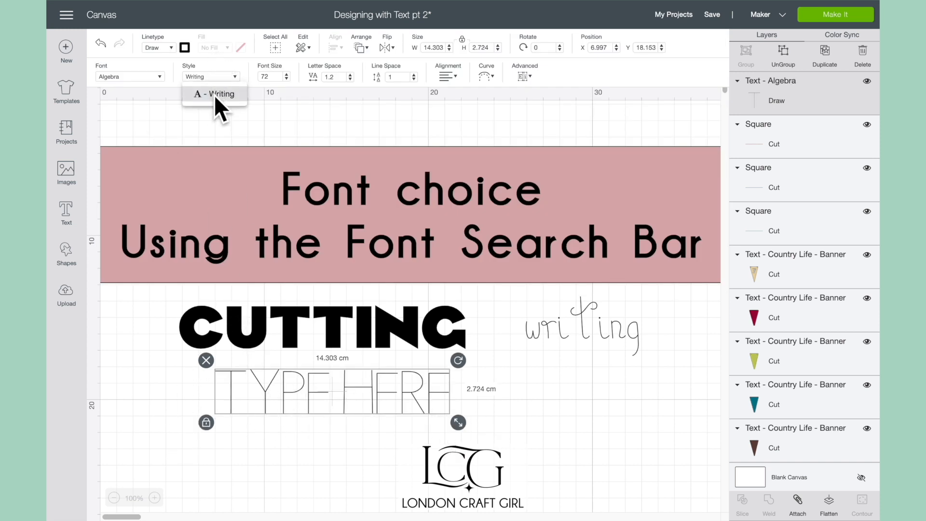
pyautogui.click(211, 114)
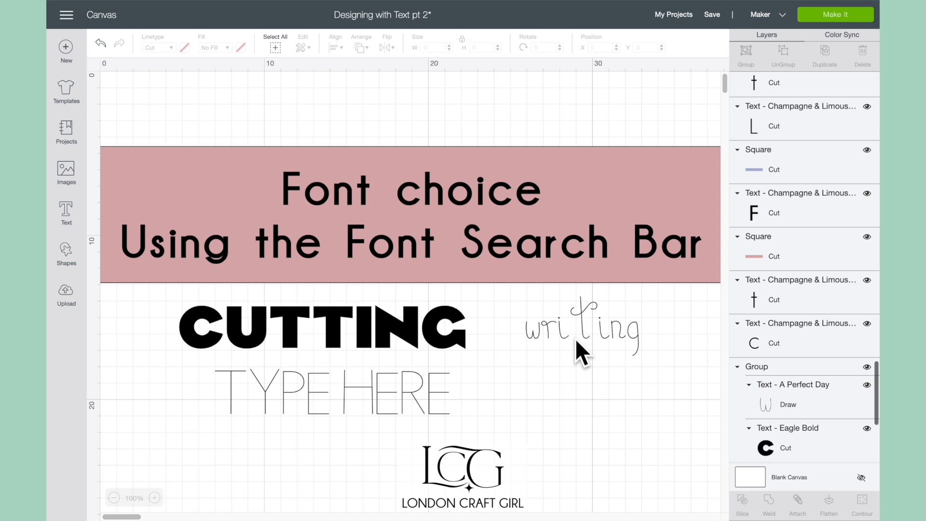
# Enlarge the "Click and drag" text in the Font Size section proportionally to about 23.9 cm wide
pyautogui.scroll(-2, 504, 369)
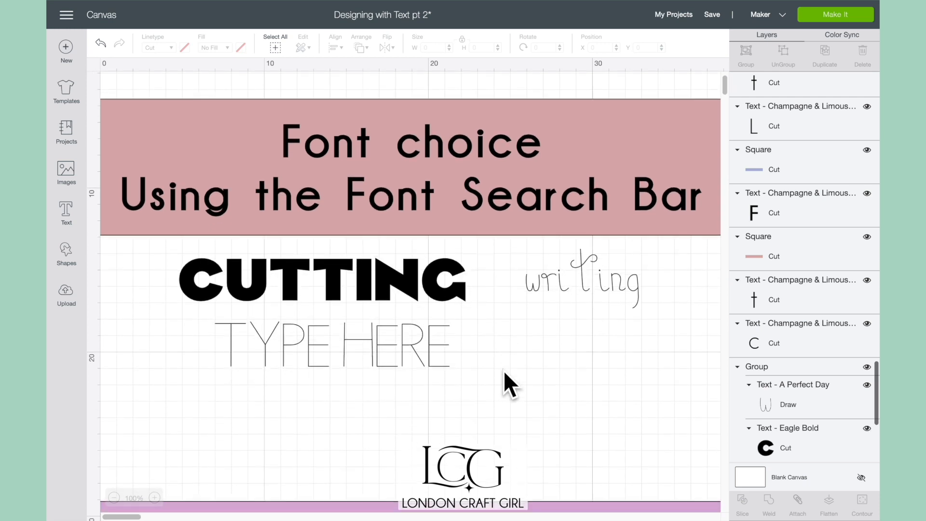
pyautogui.scroll(-10, 503, 370)
pyautogui.scroll(-1, 504, 369)
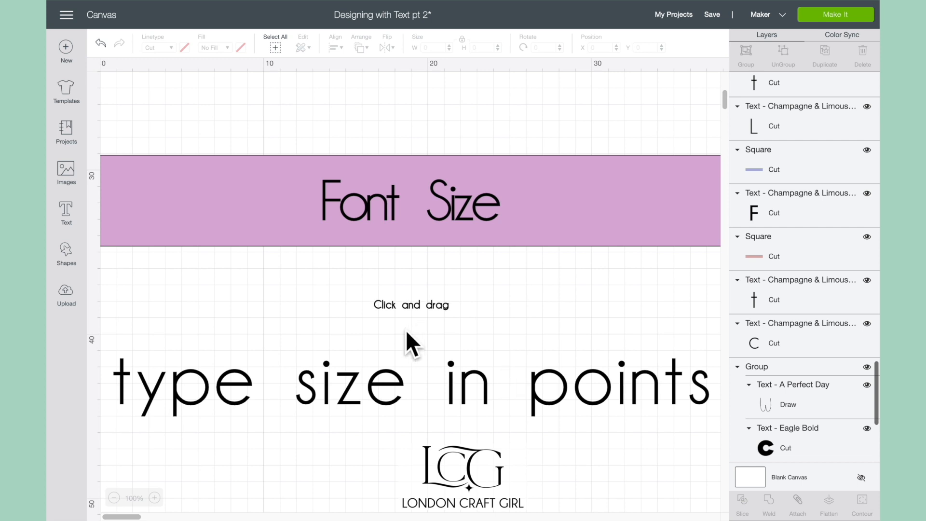
pyautogui.click(412, 305)
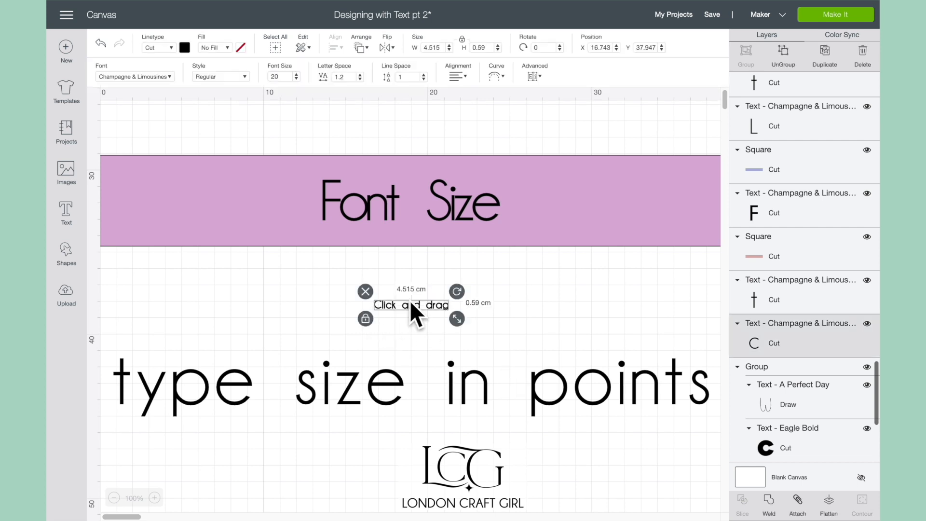
pyautogui.moveTo(457, 318); pyautogui.dragTo(426, 315)
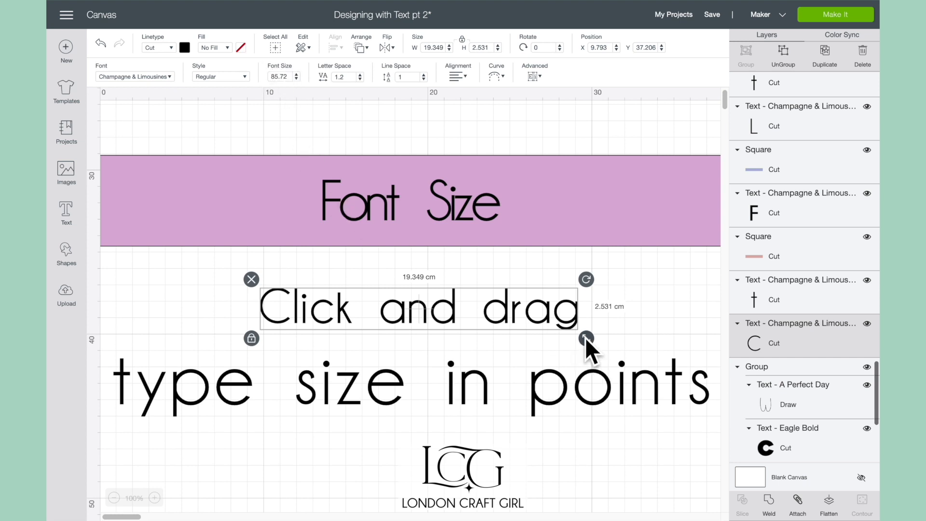
pyautogui.moveTo(585, 338); pyautogui.dragTo(662, 347)
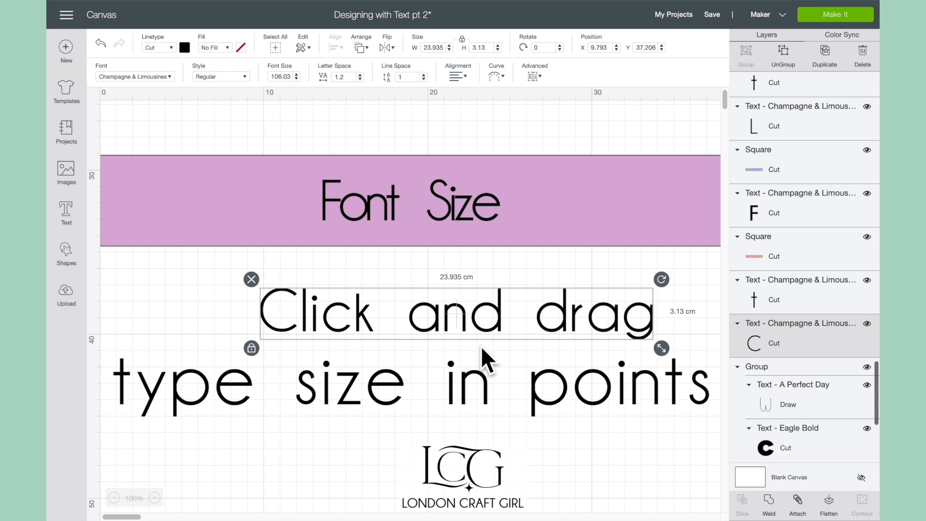
# Set the font size of the "type size in points" text to 100
pyautogui.click(425, 370)
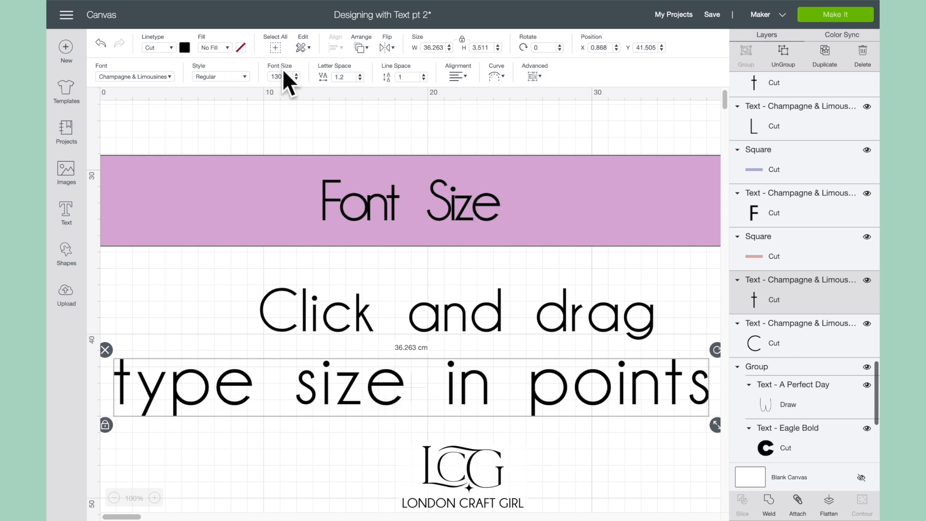
pyautogui.moveTo(293, 77); pyautogui.dragTo(242, 74)
pyautogui.write('100')
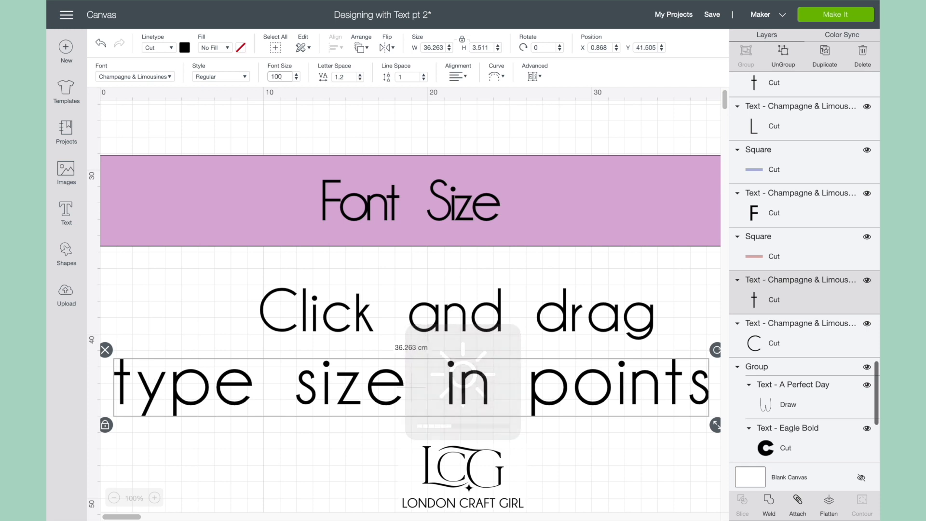
pyautogui.press('Return')
pyautogui.click(258, 424)
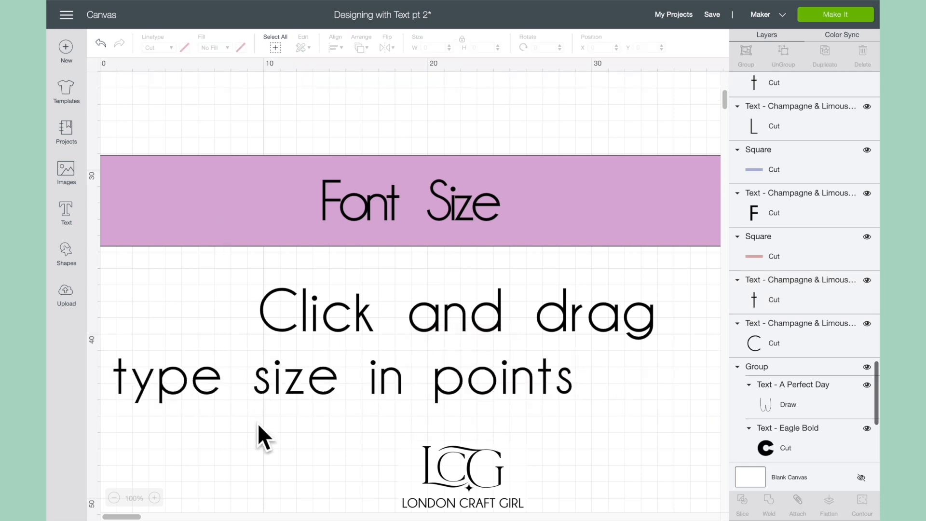
# Move the "type size in points" text across so that it sits directly beneath "Click and drag"
pyautogui.click(268, 377)
pyautogui.moveTo(268, 377); pyautogui.dragTo(347, 375)
pyautogui.click(340, 419)
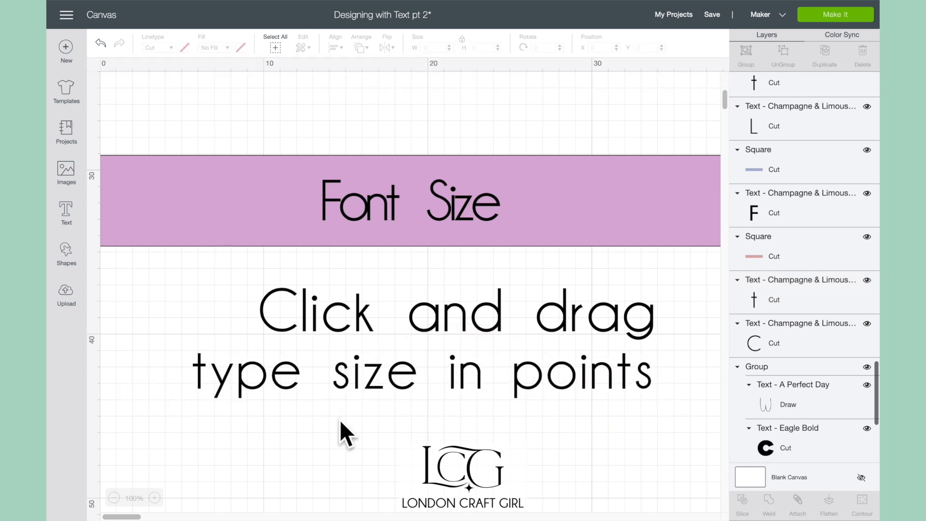
# Unlock the aspect ratio of the "Click and drag" text and stretch it to about 24.9 by 3.7 cm
pyautogui.click(358, 319)
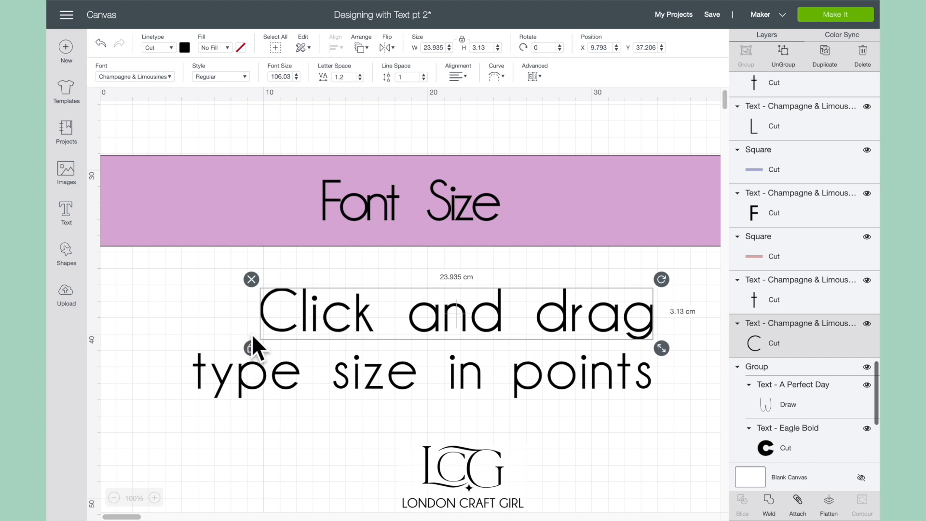
pyautogui.click(256, 352)
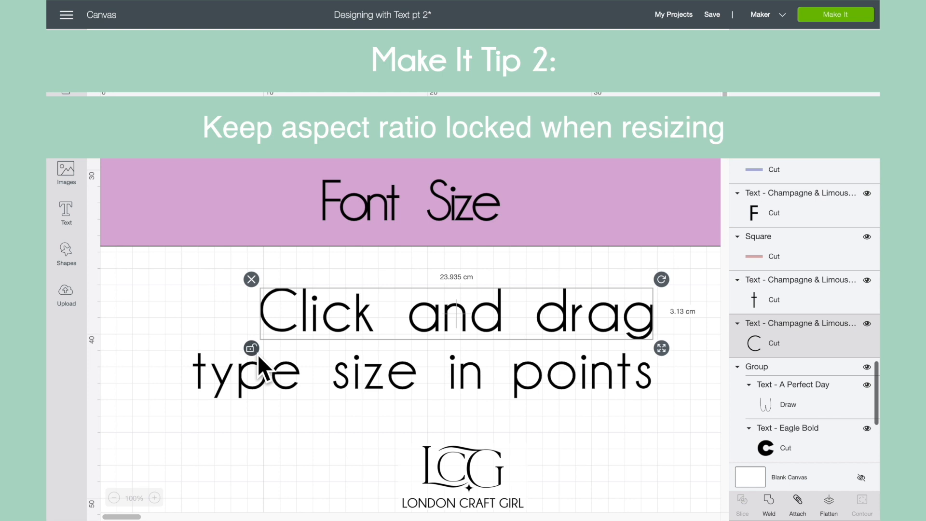
pyautogui.moveTo(662, 348); pyautogui.dragTo(679, 356)
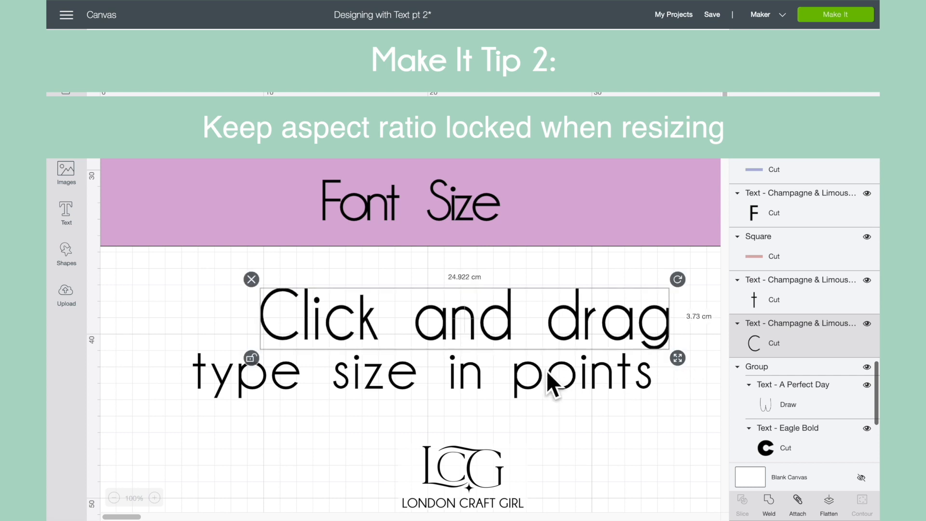
# Move the two text lines further apart and stretch "Click and drag" to about 27.9 by 4.9 cm
pyautogui.moveTo(540, 373); pyautogui.dragTo(542, 441)
pyautogui.click(464, 317)
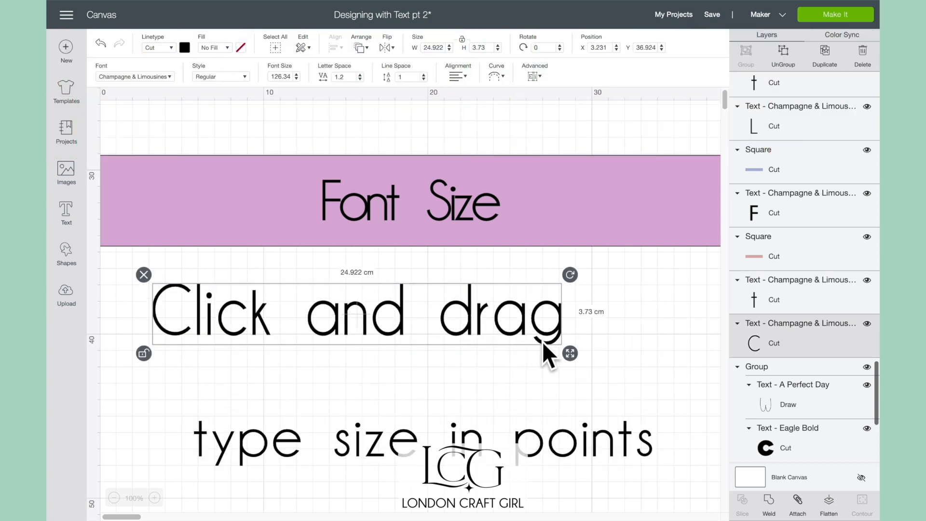
pyautogui.moveTo(567, 353); pyautogui.dragTo(615, 372)
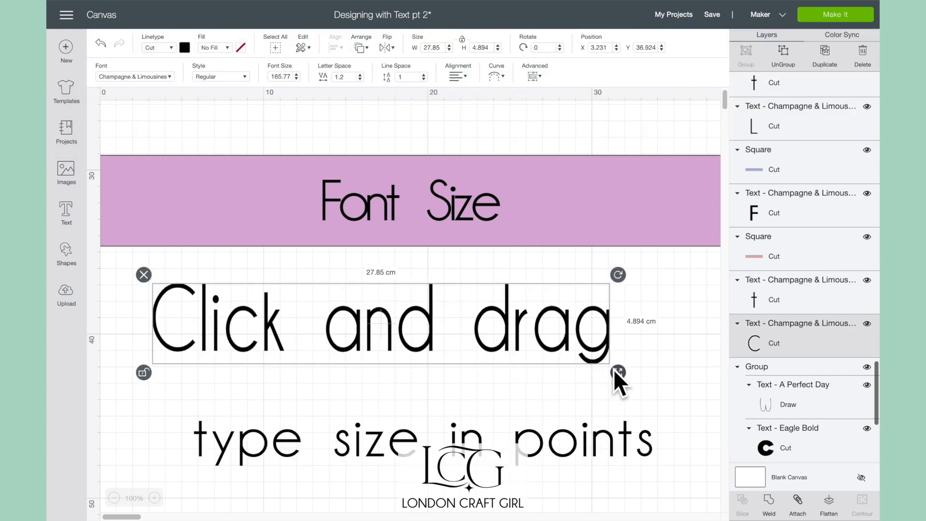
pyautogui.click(630, 374)
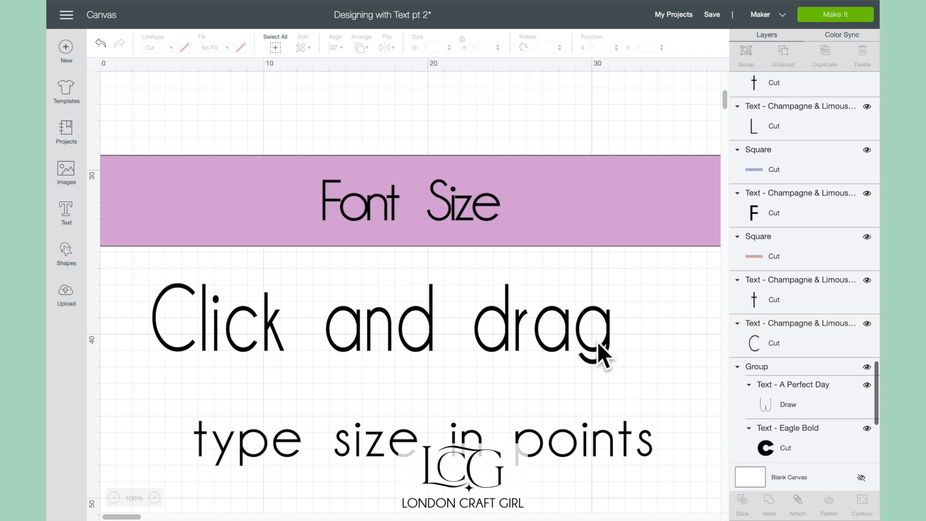
pyautogui.click(433, 336)
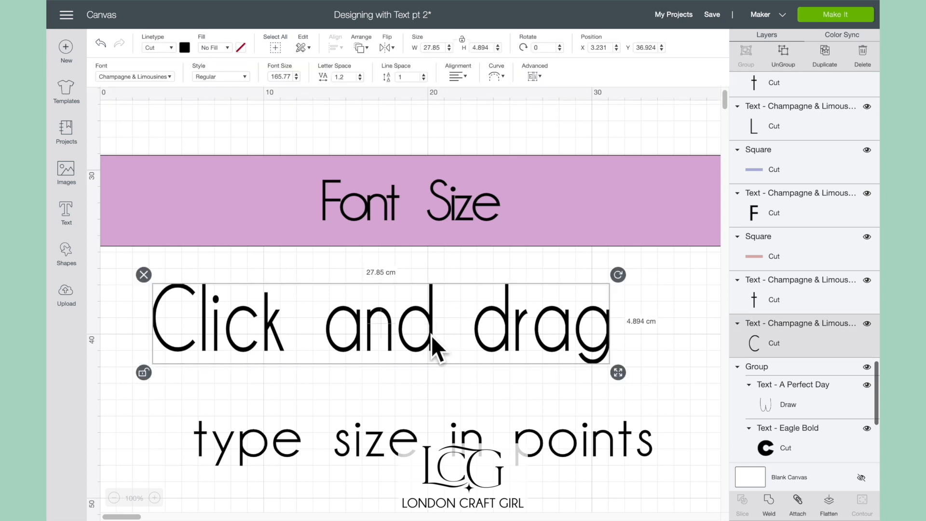
pyautogui.click(274, 386)
# Set the letter spacing of the sans-serif "to correct alignment" text under Letter Spacing (Tracking) to 0.8
pyautogui.scroll(-5, 274, 387)
pyautogui.scroll(-8, 275, 388)
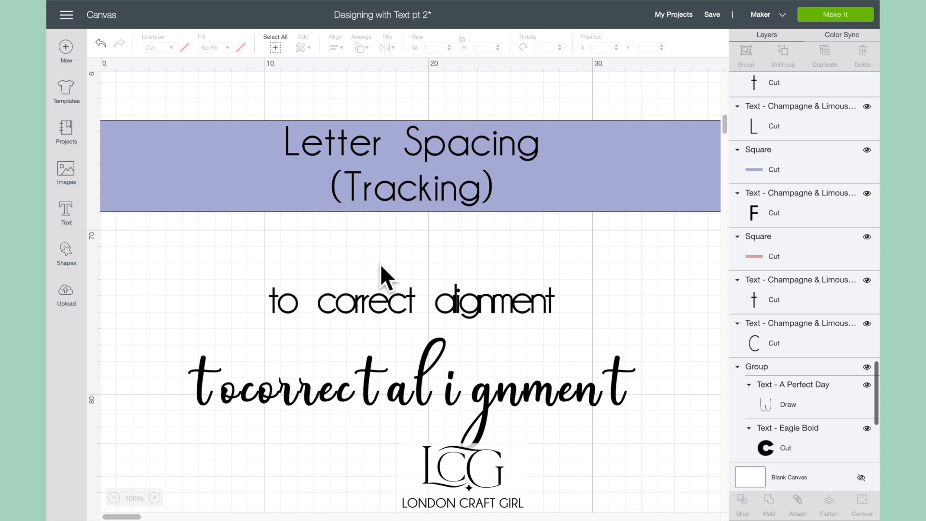
pyautogui.click(364, 304)
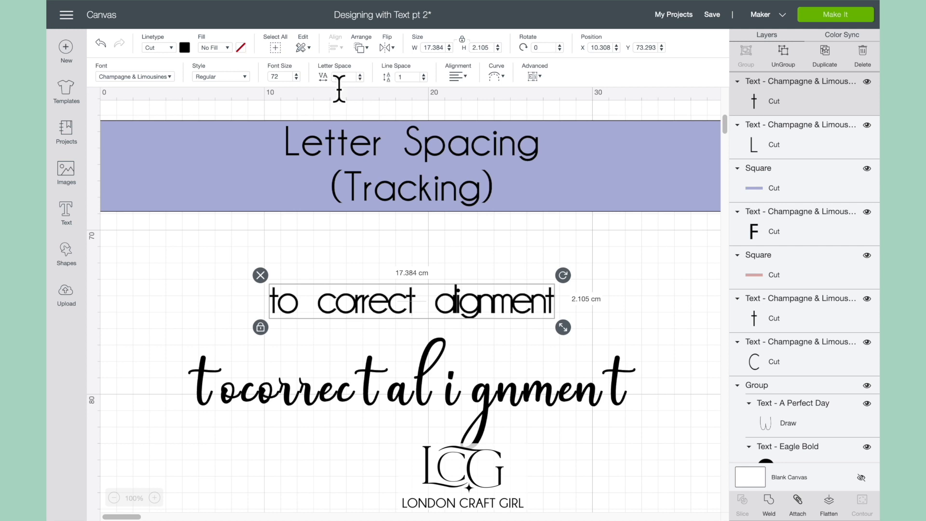
pyautogui.click(361, 75)
pyautogui.click(360, 74)
pyautogui.click(361, 74)
pyautogui.click(361, 75)
pyautogui.click(361, 74)
pyautogui.click(361, 75)
pyautogui.click(361, 75)
pyautogui.click(361, 75)
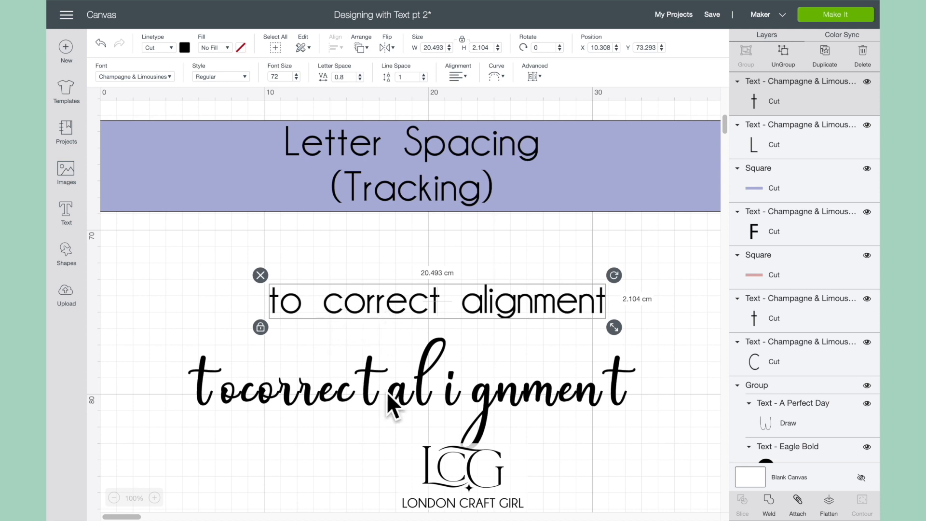
# Set the letter spacing of the script "to correct alignment" text in the Andina font to -1
pyautogui.click(366, 395)
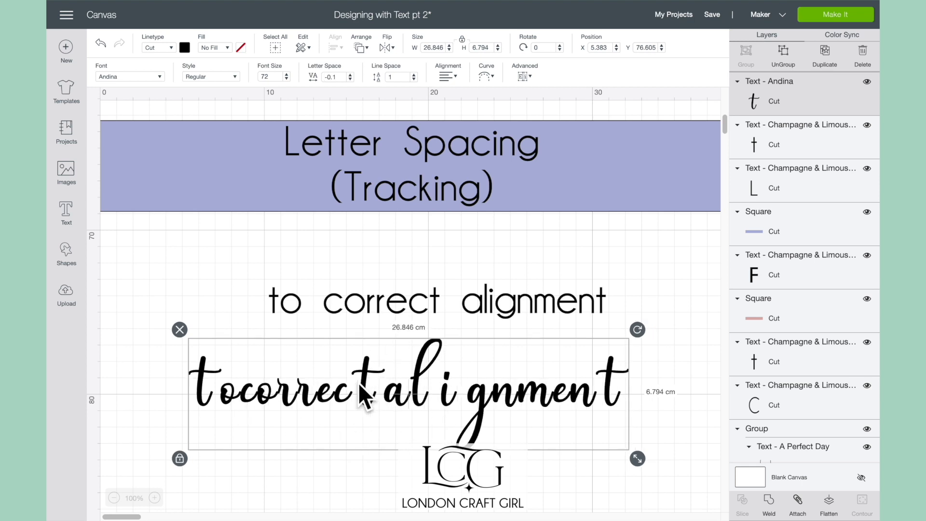
pyautogui.click(342, 77)
pyautogui.write('-')
pyautogui.press('Return')
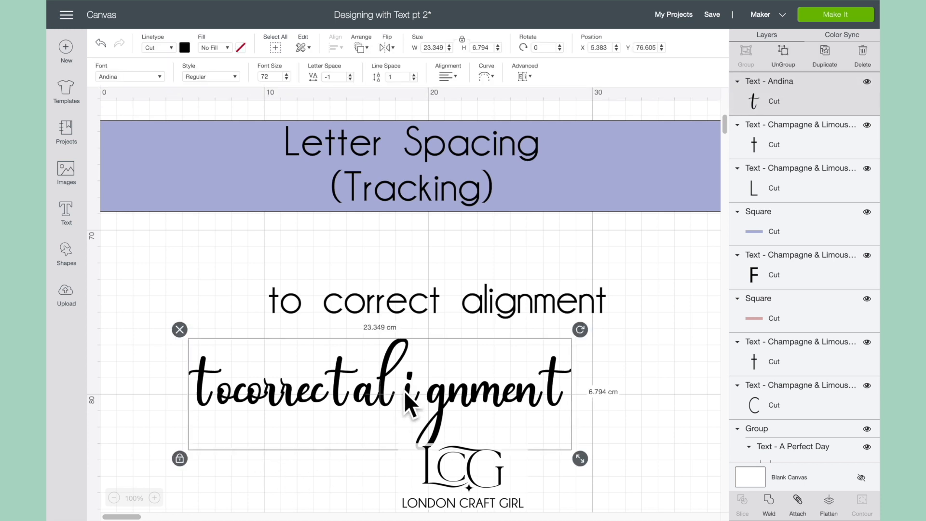
pyautogui.click(377, 486)
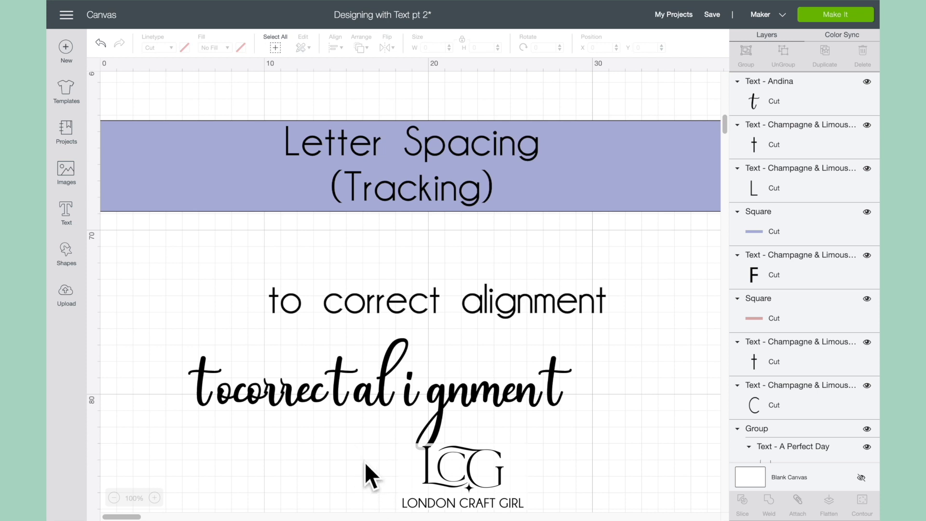
# Examine how letter spacing is used in the framed quote below "as a design feature"
pyautogui.scroll(-5, 365, 461)
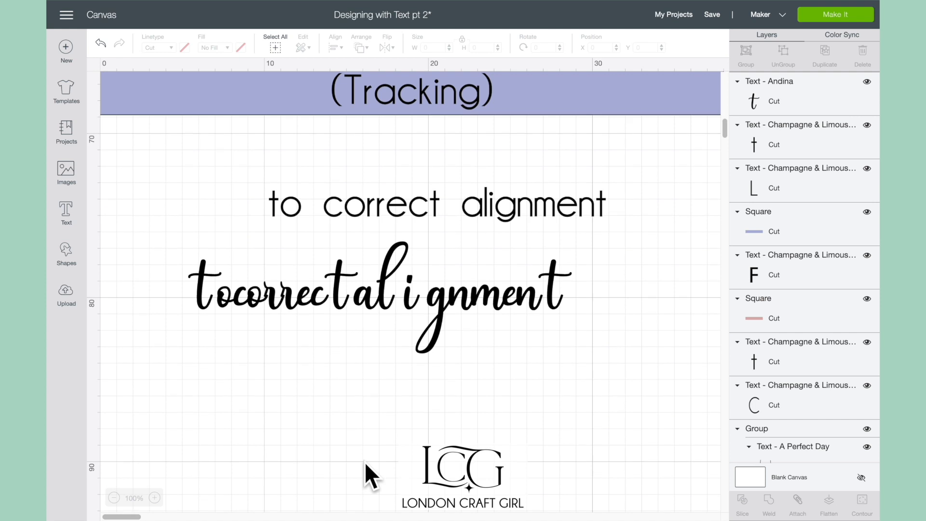
pyautogui.scroll(-3, 365, 462)
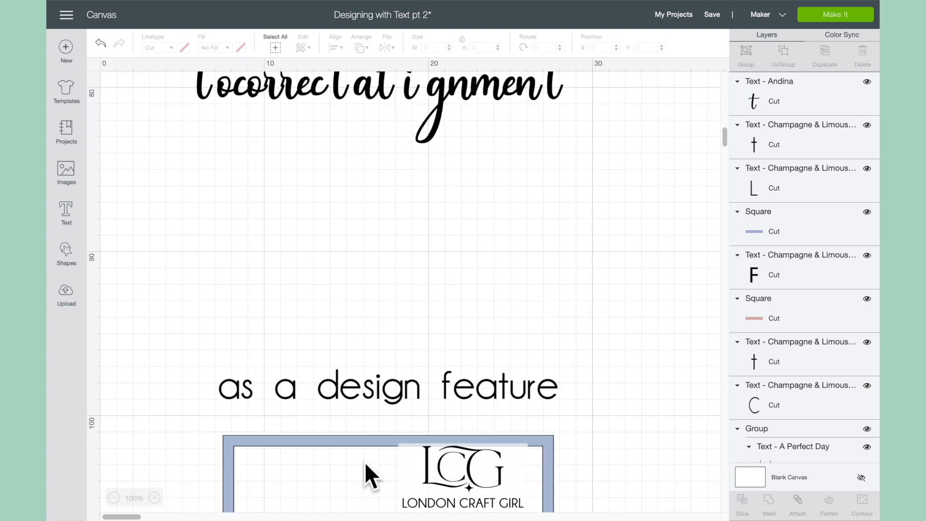
pyautogui.scroll(-7, 365, 461)
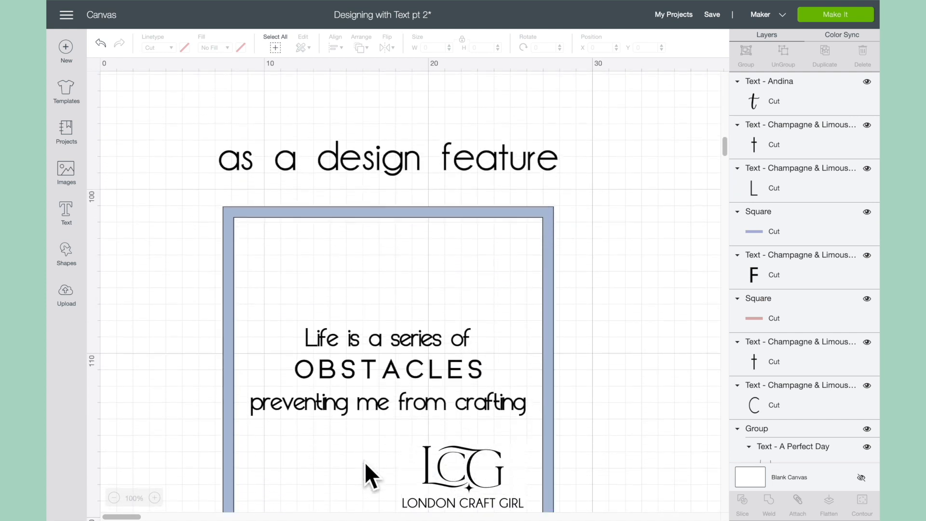
pyautogui.scroll(-2, 365, 462)
pyautogui.scroll(1, 365, 461)
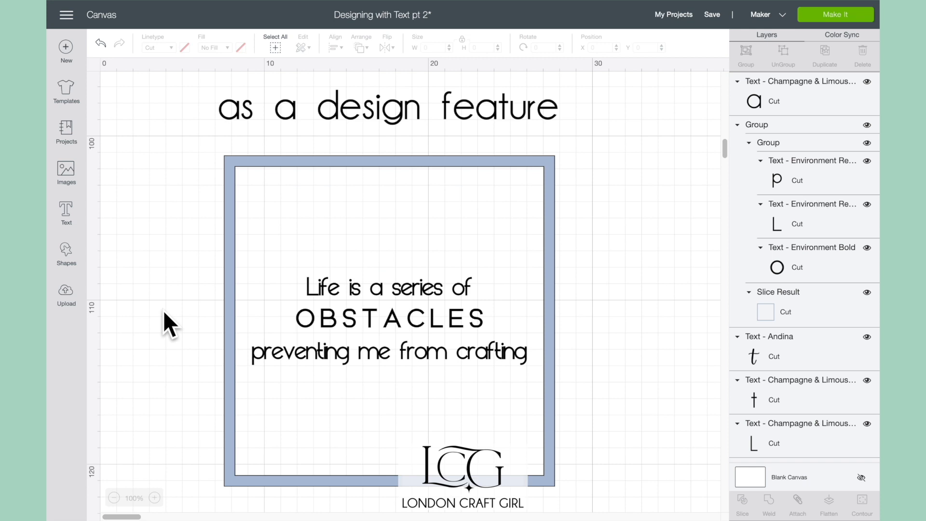
# Edit the single-line Lorem ipsum text below "Line Spacing", adding a line break after "sed do" and removing the leading space
pyautogui.scroll(-10, 163, 311)
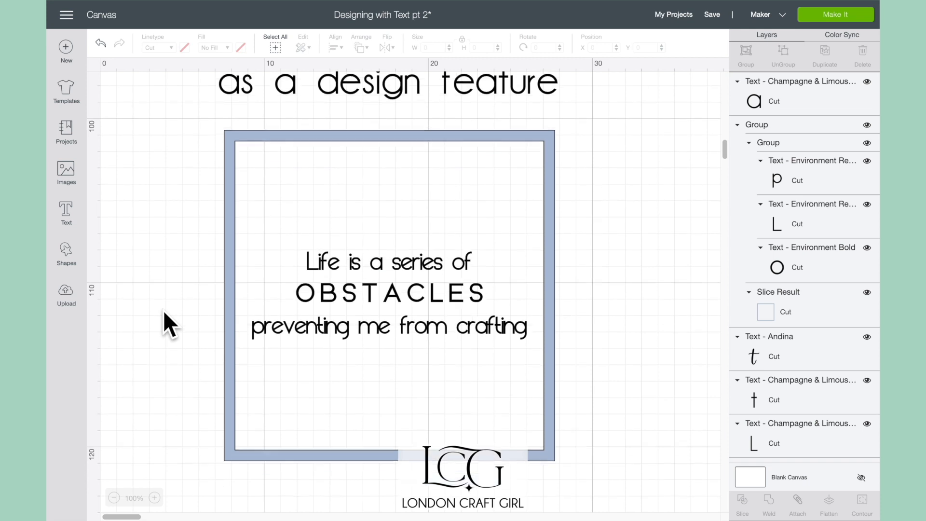
pyautogui.scroll(-3, 163, 311)
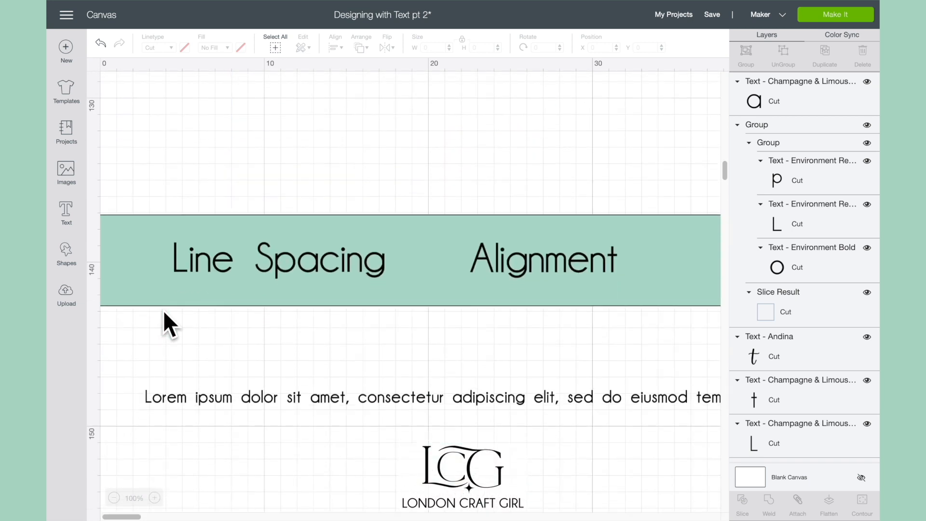
pyautogui.click(215, 349)
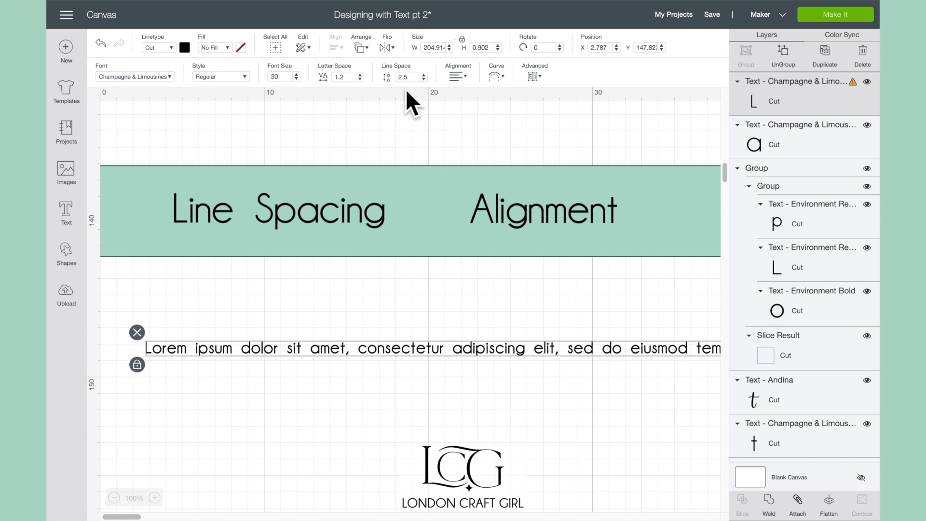
pyautogui.doubleClick(230, 349)
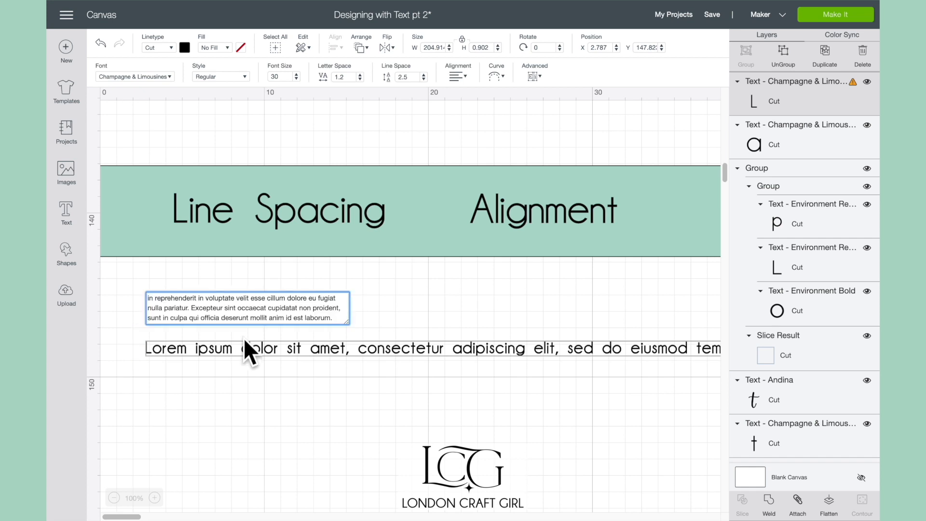
pyautogui.moveTo(246, 316); pyautogui.dragTo(240, 204)
pyautogui.press('Left')
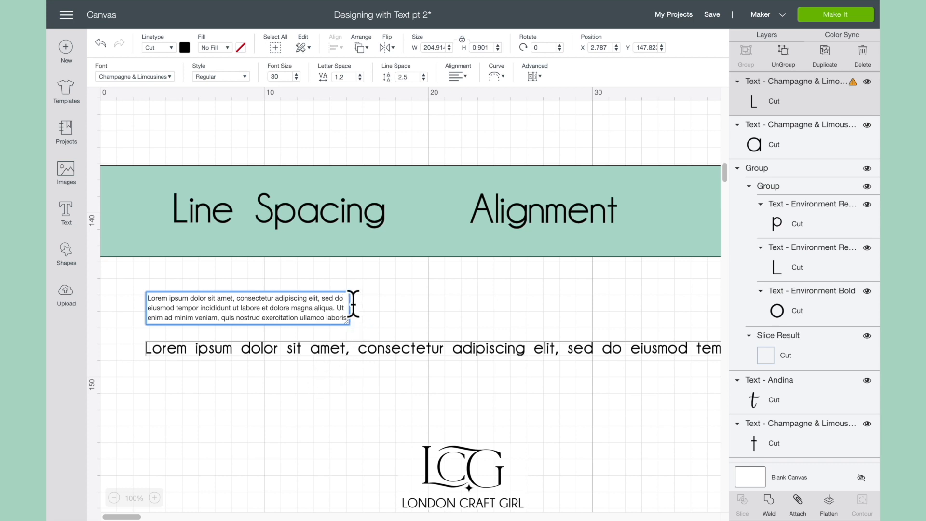
pyautogui.press('Return')
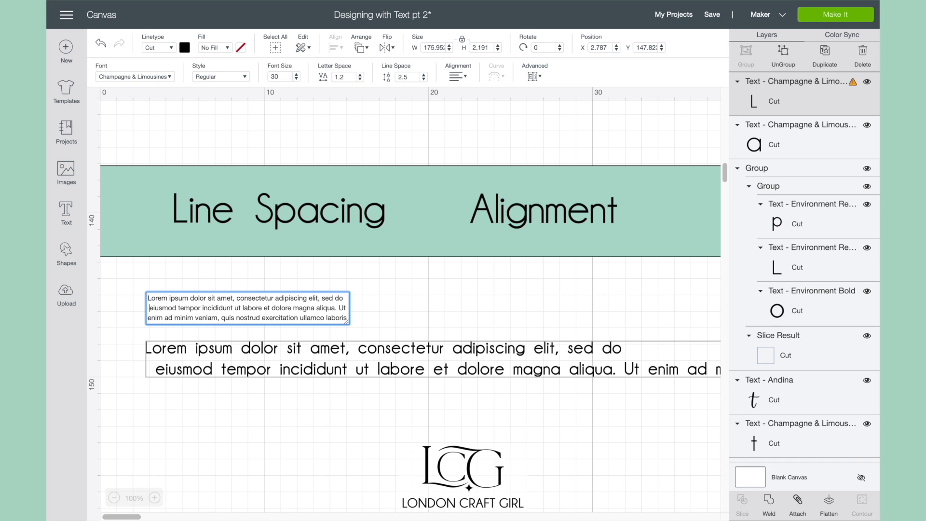
pyautogui.press('Delete')
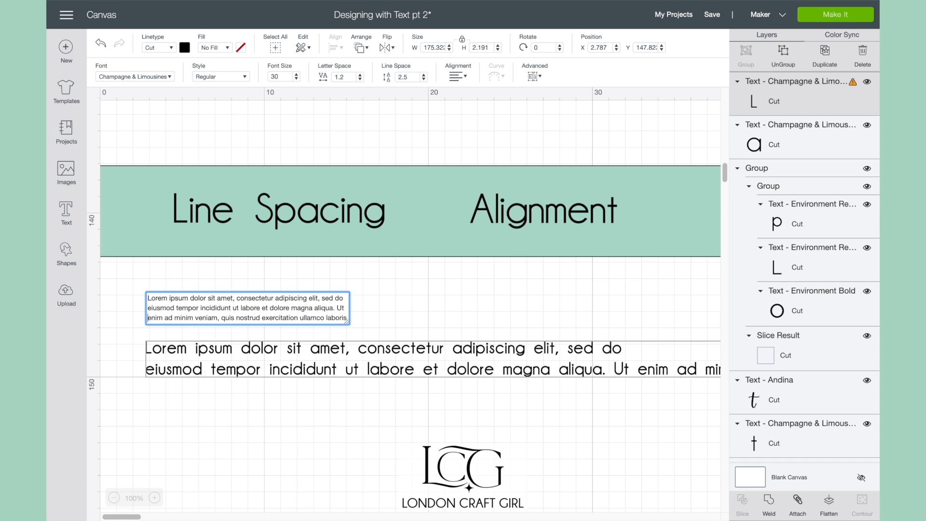
# Break the Lorem ipsum text after "aliqua. Ut" and after "ullamco laboris", removing the leading space of each new line
pyautogui.press('Return')
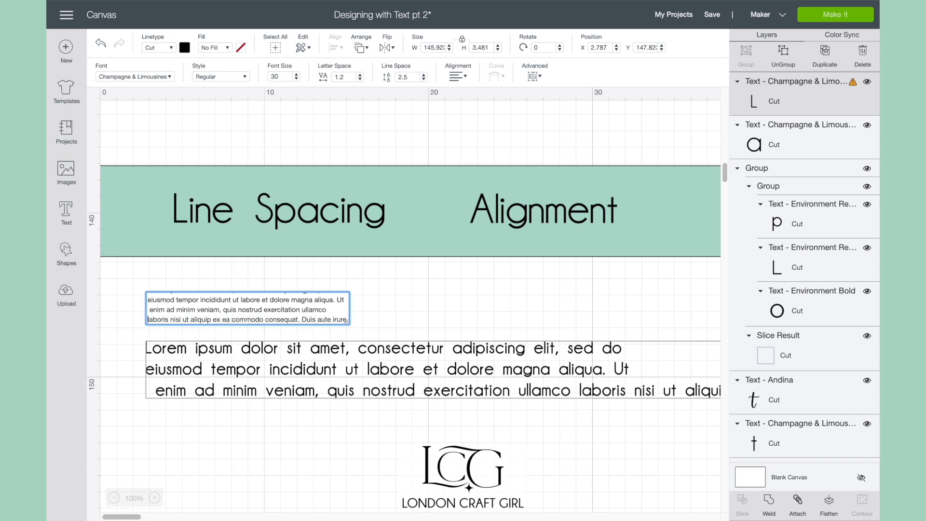
pyautogui.press('Right')
pyautogui.press('BackSpace')
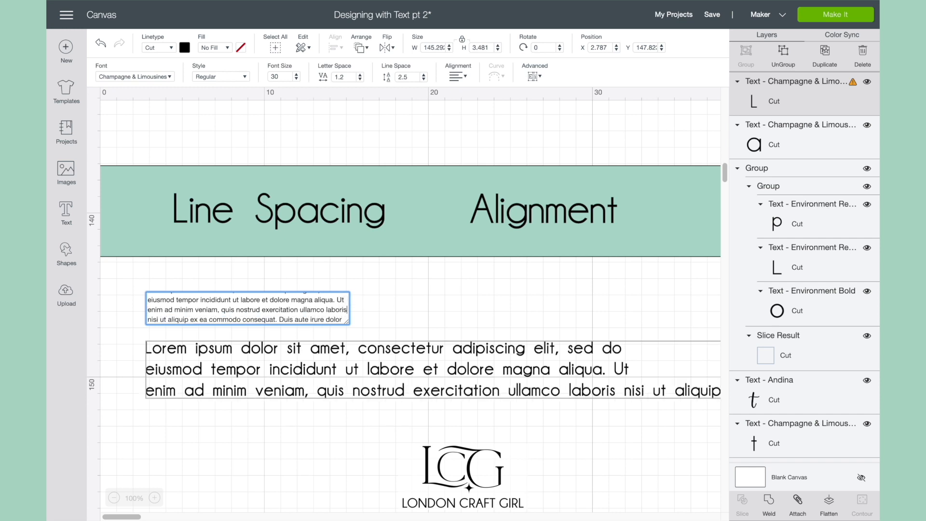
pyautogui.press('End')
pyautogui.press('Return')
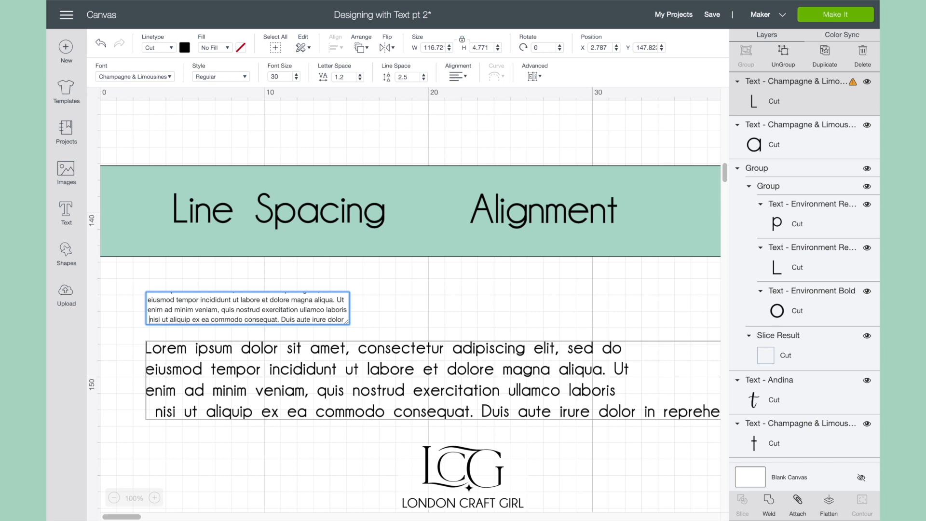
pyautogui.press('Delete')
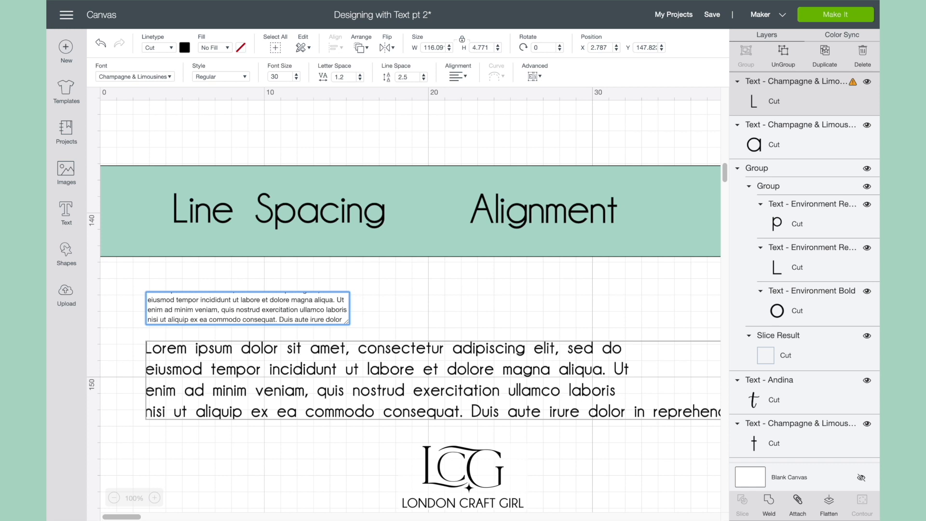
# Add line breaks to the Lorem ipsum text after "irure dolor", "eu fugiat" and "non proident,"
pyautogui.press('super+Right')
pyautogui.press('Return')
pyautogui.press('Delete')
pyautogui.press('super+Right')
pyautogui.press('Return')
pyautogui.press('Delete')
pyautogui.press('super+Right')
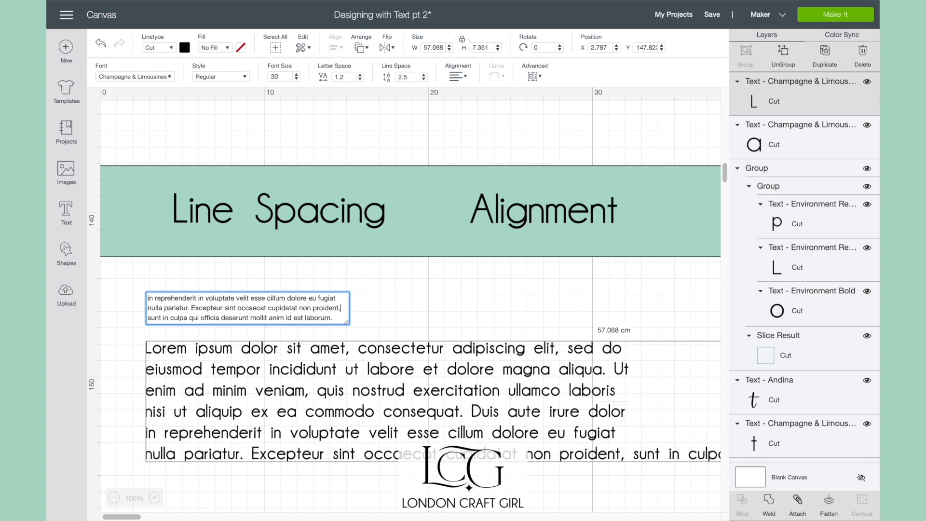
pyautogui.press('Return')
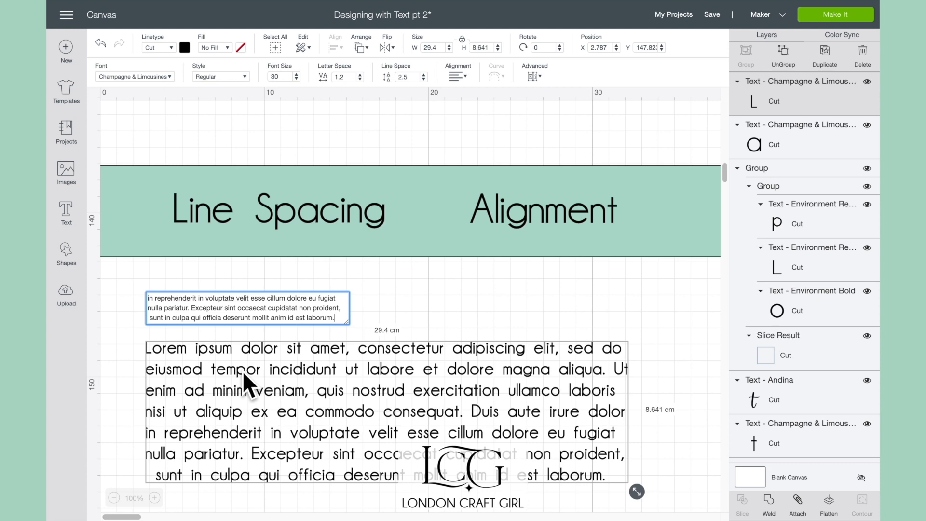
# Center-align the Lorem ipsum paragraph under "Line Spacing" and "Alignment"
pyautogui.click(459, 70)
pyautogui.click(459, 69)
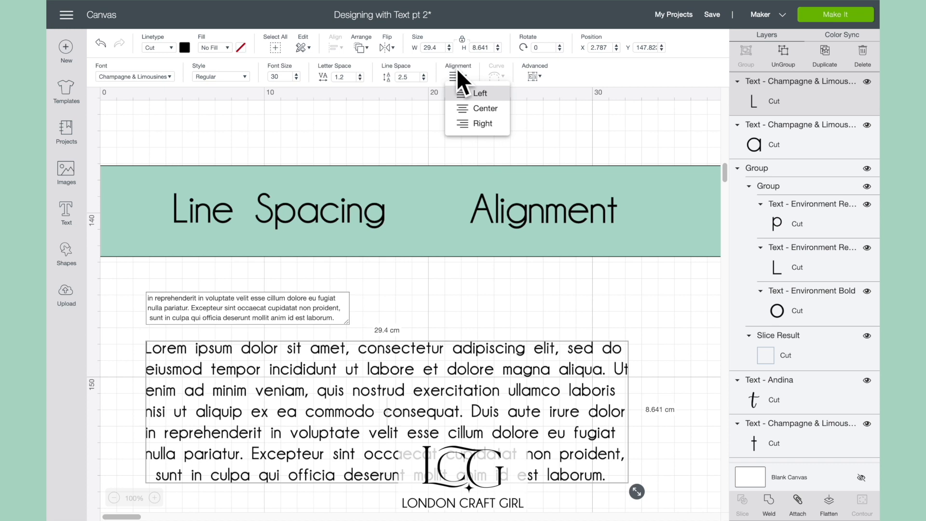
pyautogui.click(491, 109)
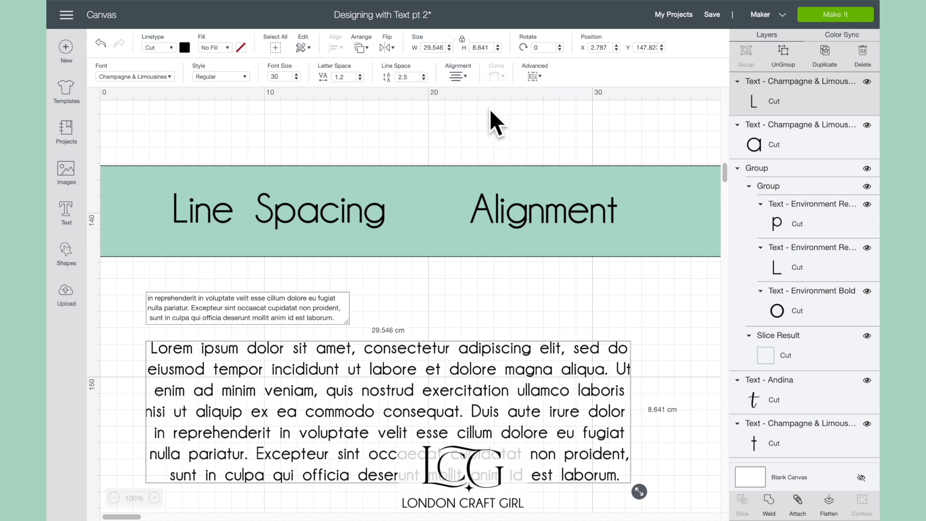
# Right-align the Lorem ipsum paragraph and deselect it
pyautogui.click(456, 75)
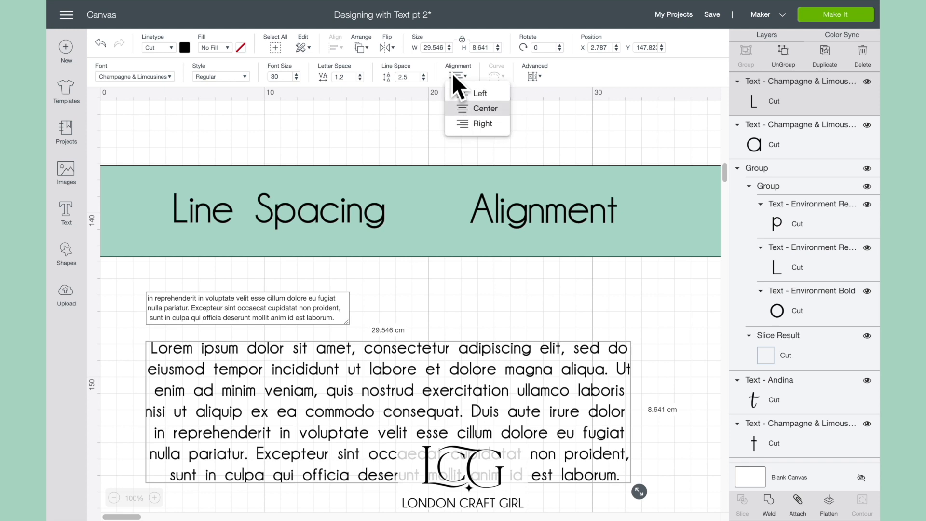
pyautogui.click(462, 121)
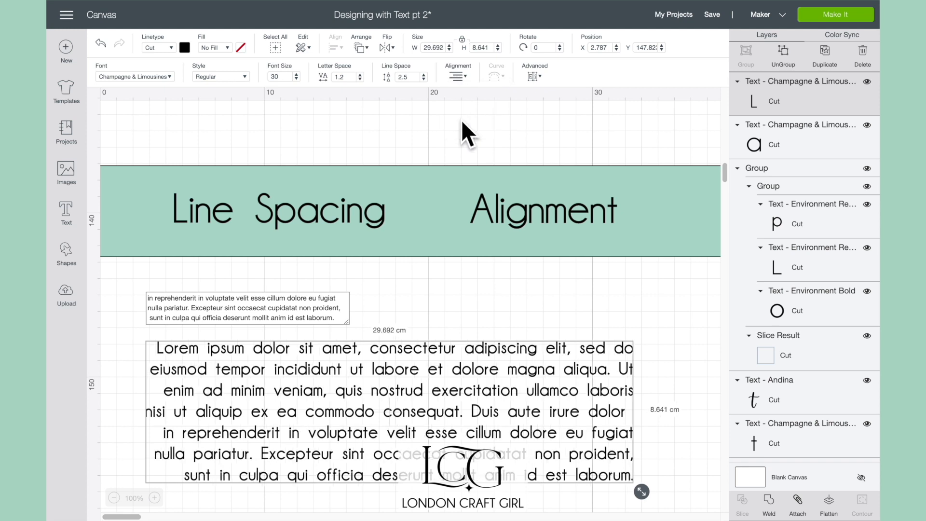
pyautogui.click(461, 120)
# Ungroup the Lorem ipsum paragraph below the "Curve" heading into separate lines
pyautogui.scroll(-6, 358, 288)
pyautogui.scroll(-5, 359, 289)
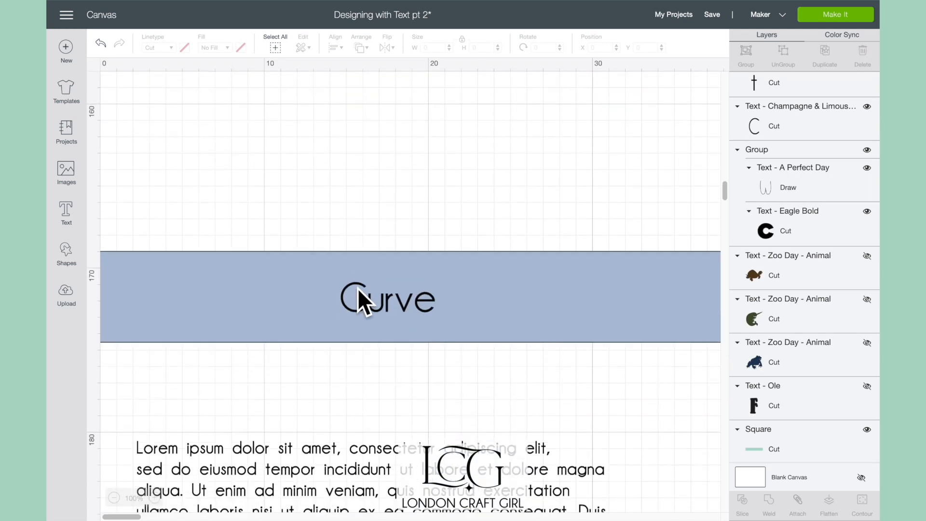
pyautogui.scroll(-1, 358, 288)
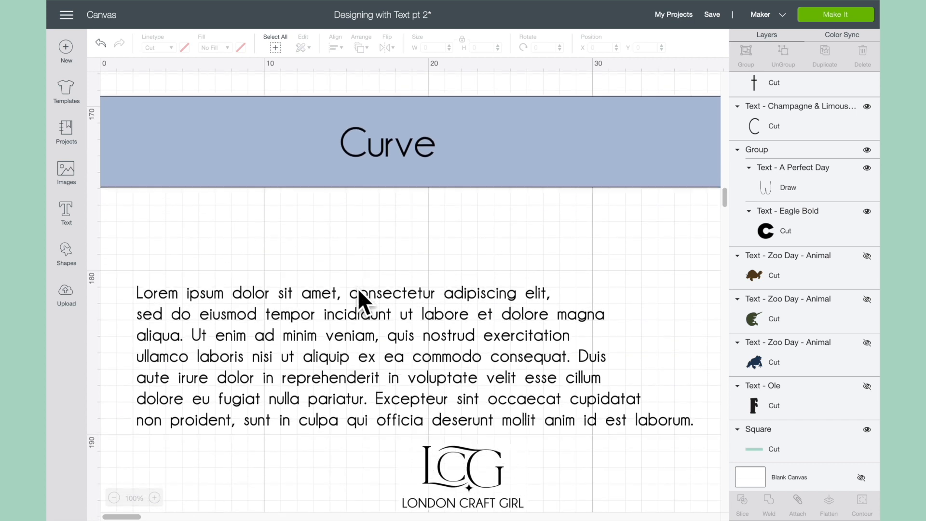
pyautogui.click(331, 312)
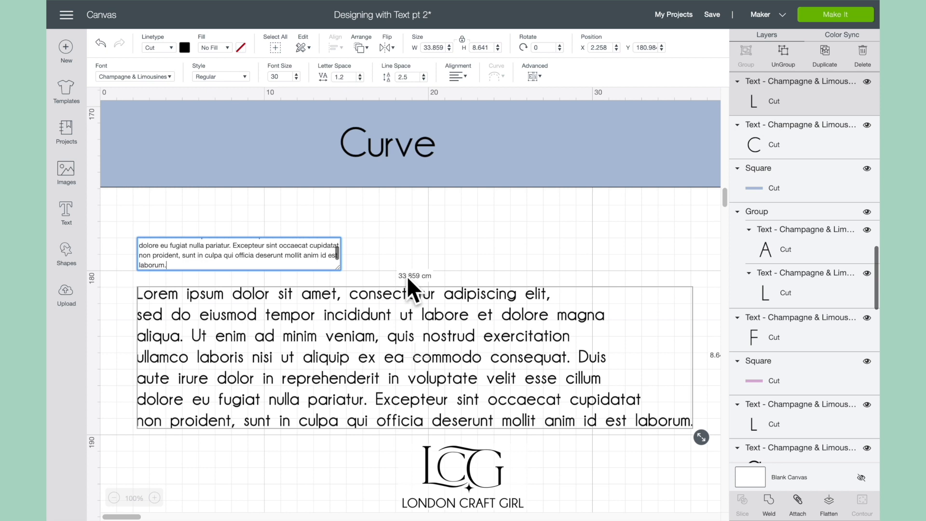
pyautogui.click(434, 279)
pyautogui.click(430, 317)
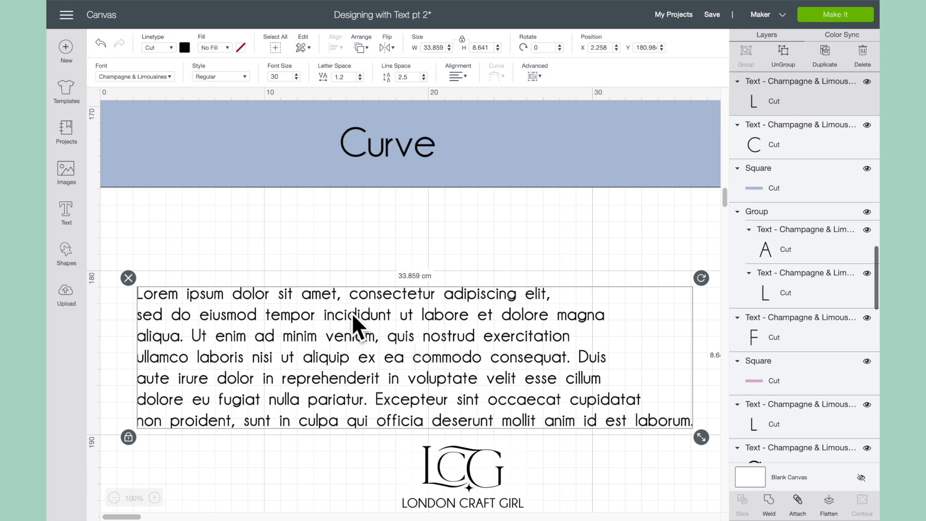
pyautogui.click(540, 71)
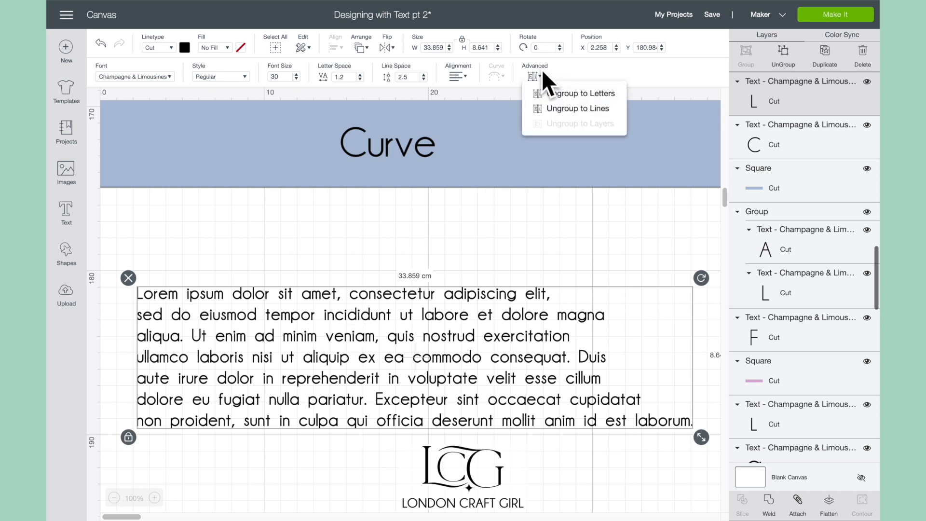
pyautogui.click(580, 99)
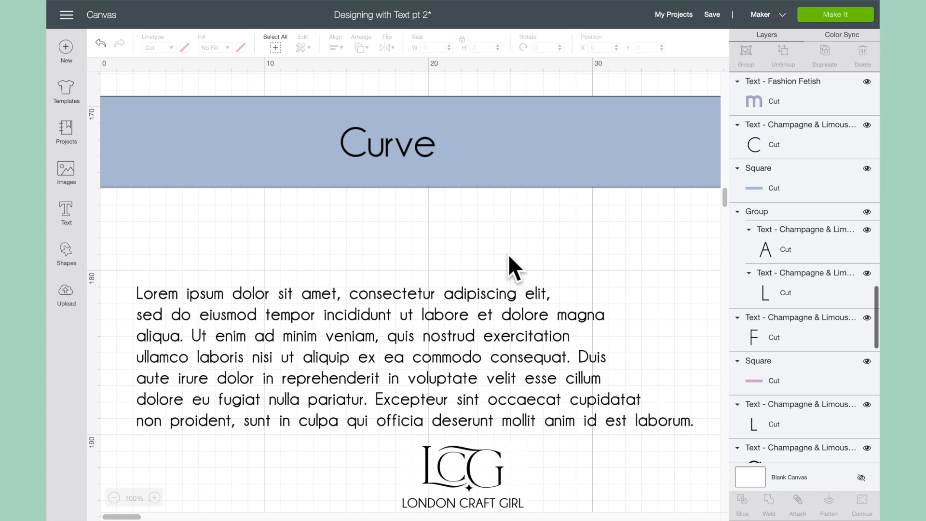
# Check that the ungrouped Lorem ipsum lines are separate objects and view the first line's Curve diameter setting
pyautogui.click(397, 291)
pyautogui.click(375, 312)
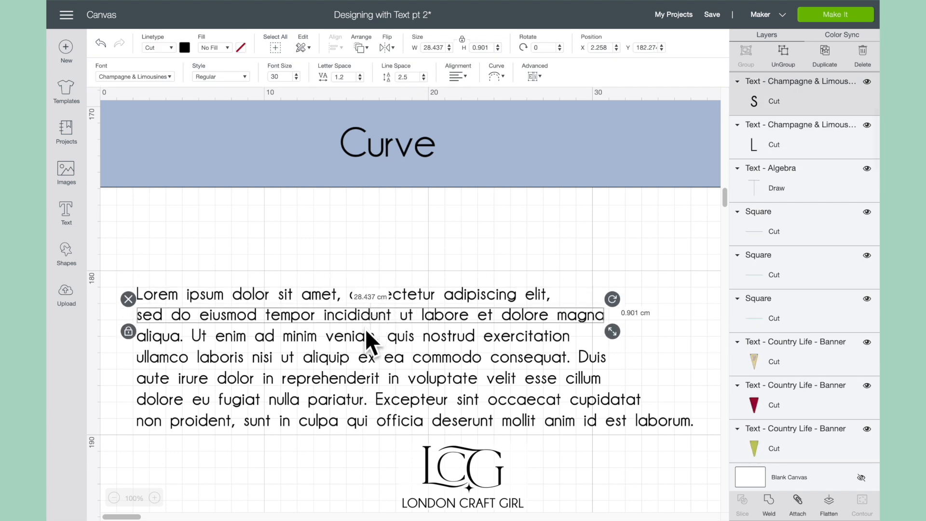
pyautogui.click(365, 334)
pyautogui.click(355, 356)
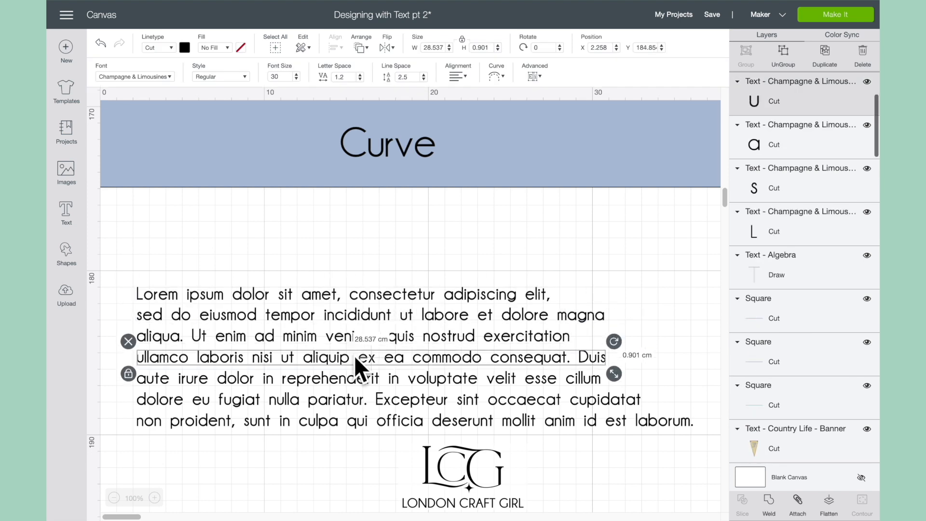
pyautogui.click(340, 293)
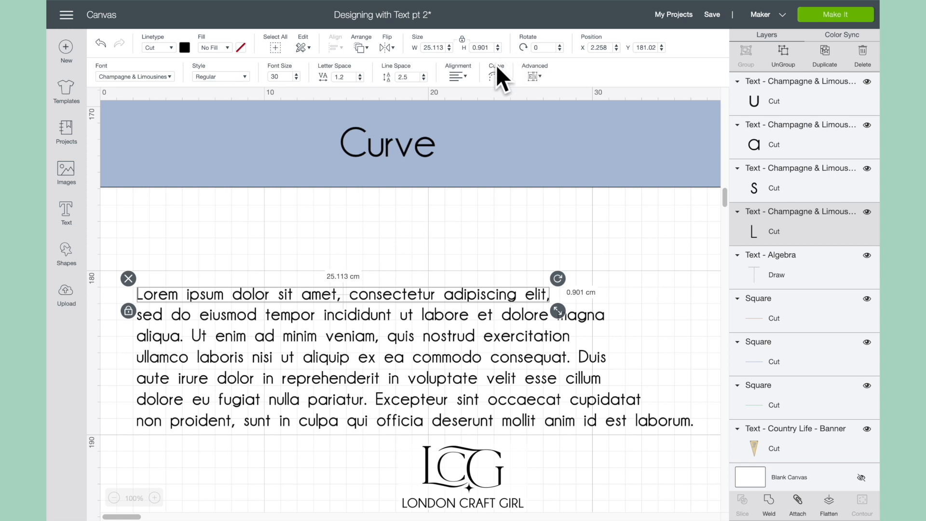
pyautogui.click(502, 79)
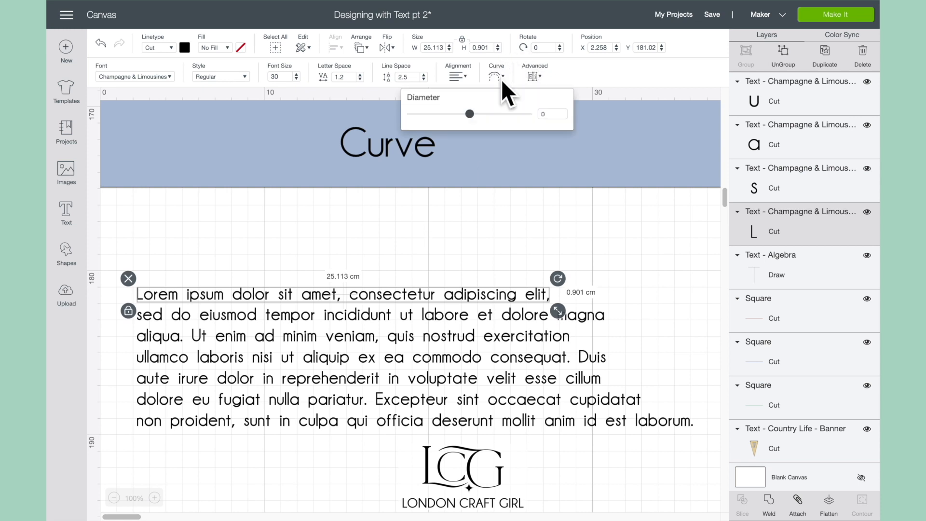
pyautogui.click(349, 236)
# Ungroup the plain "matching curves" text beside the circle example into separate lines
pyautogui.scroll(-5, 349, 237)
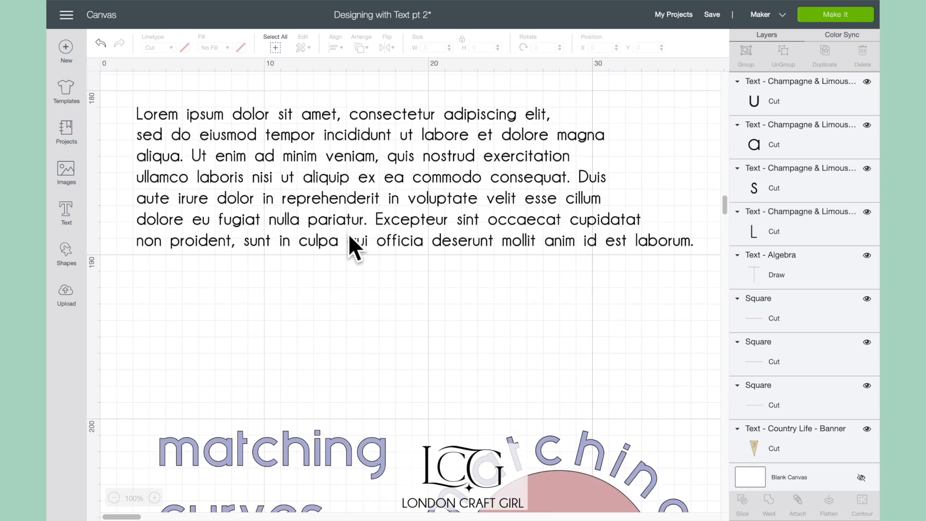
pyautogui.scroll(-5, 349, 234)
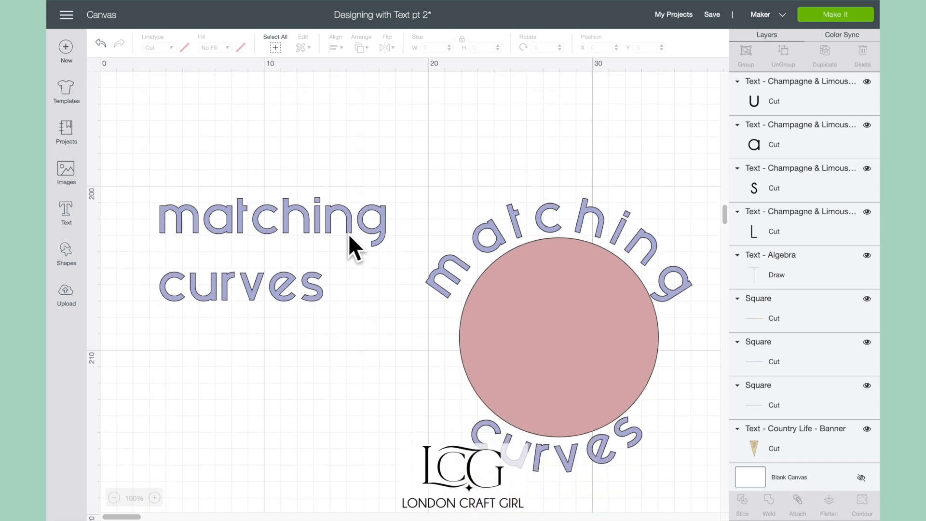
pyautogui.click(267, 220)
pyautogui.click(521, 66)
pyautogui.click(553, 108)
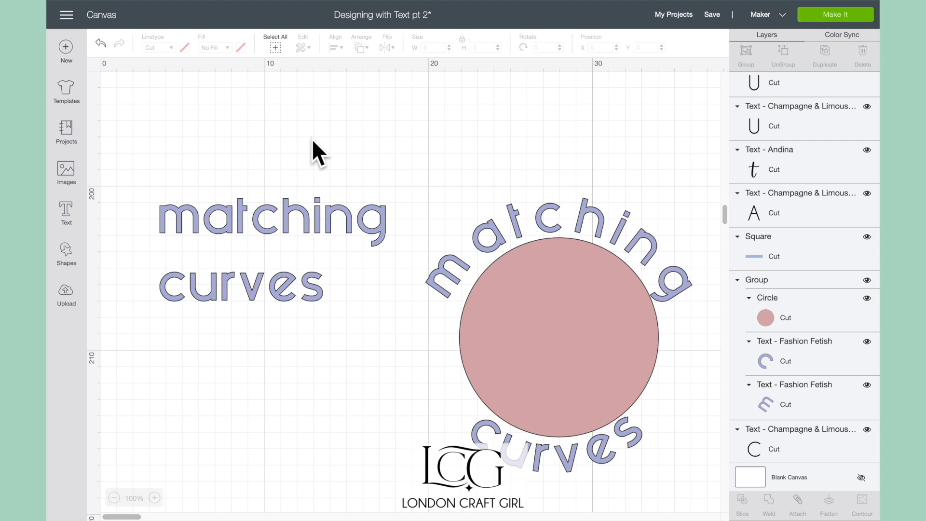
# Curve the word "matching" into an upward arch with a diameter of 20
pyautogui.click(263, 209)
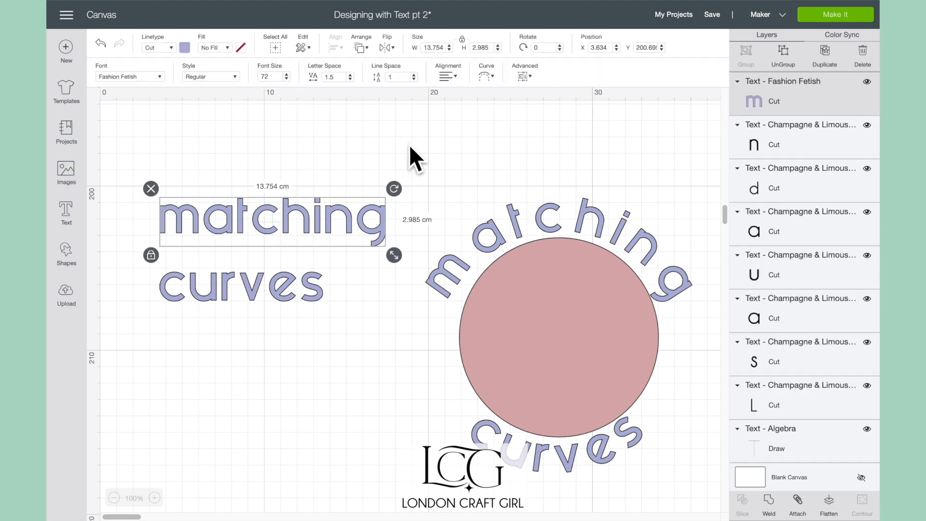
pyautogui.click(488, 74)
pyautogui.moveTo(463, 113); pyautogui.dragTo(499, 118)
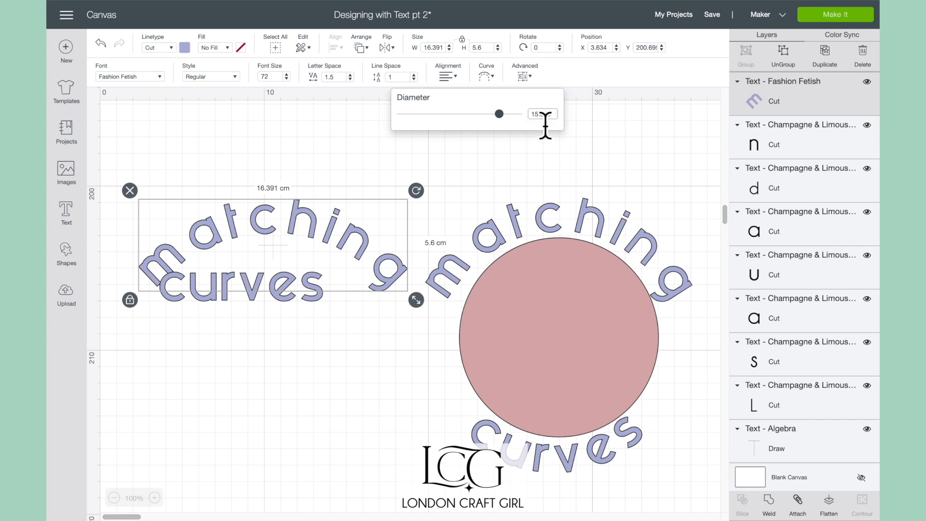
pyautogui.doubleClick(556, 115)
pyautogui.write('20')
pyautogui.press('Return')
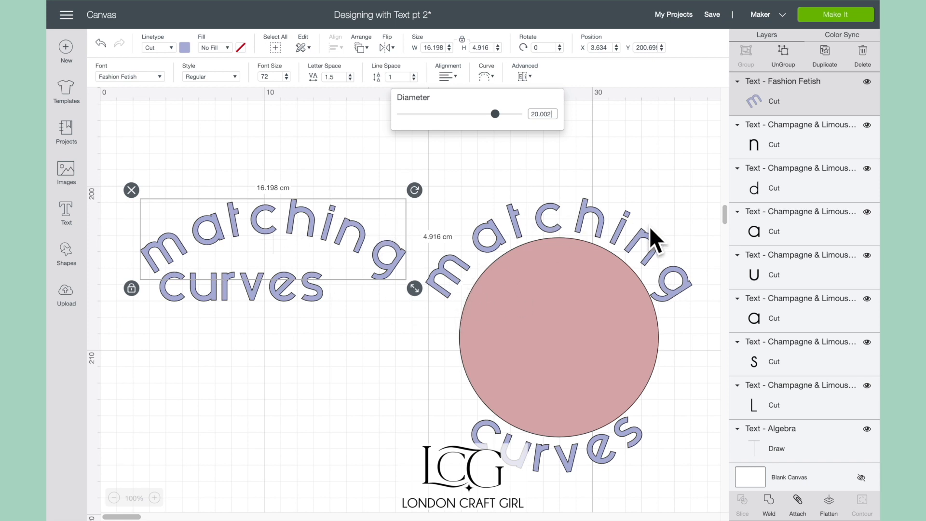
# Curve the word "curves" in the opposite direction and place it below "matching" at about X 5.7, Y 213.7 cm
pyautogui.click(488, 225)
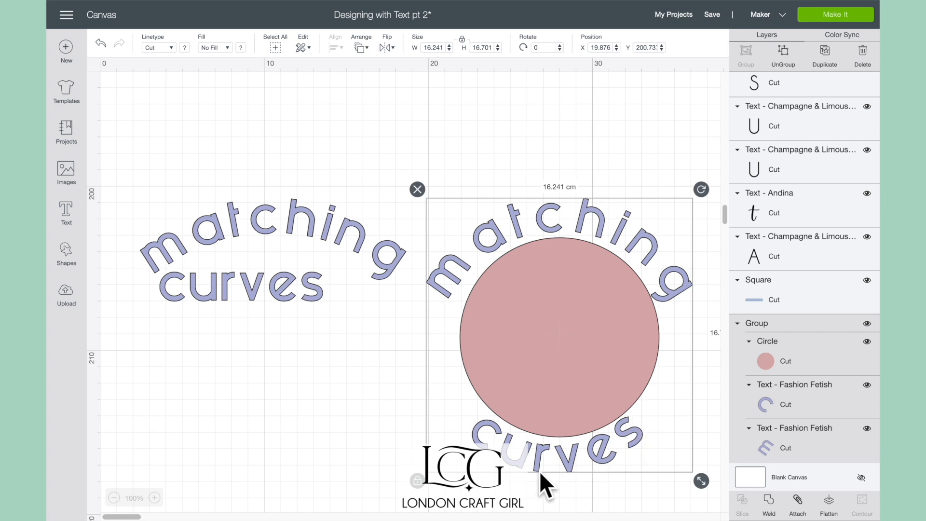
pyautogui.click(280, 291)
pyautogui.click(487, 75)
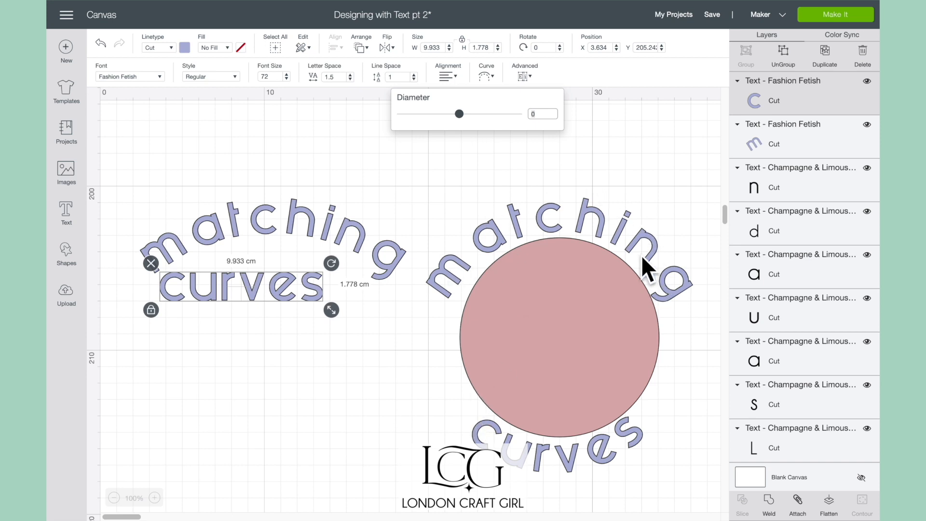
pyautogui.write('213.7')
pyautogui.write('0')
pyautogui.press('Return')
pyautogui.moveTo(268, 259); pyautogui.dragTo(304, 413)
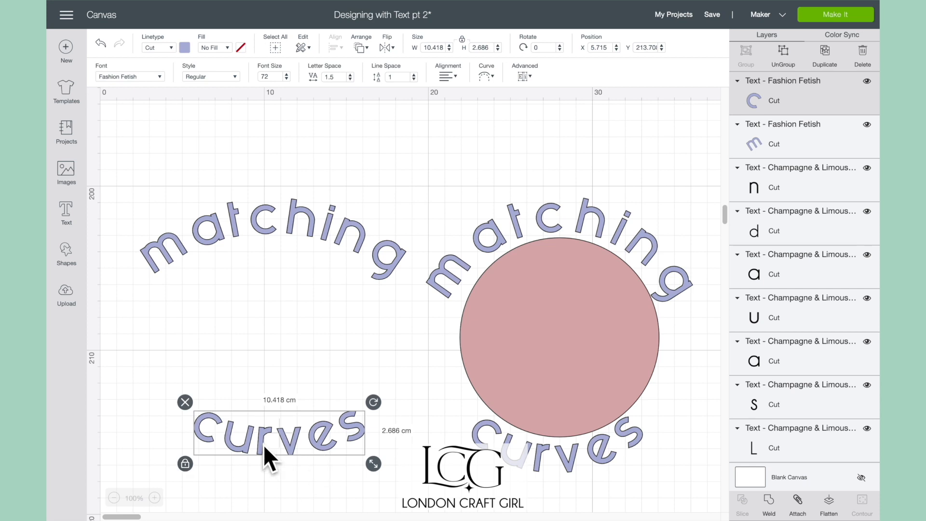
pyautogui.click(308, 355)
# Ungroup the script text "tocorrectalignment" in the Advanced section into individual letters
pyautogui.scroll(-5, 347, 335)
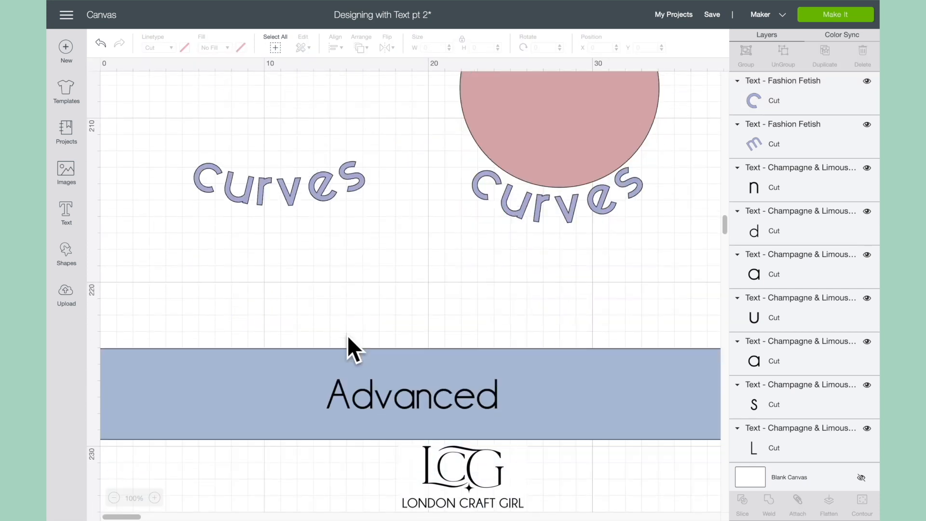
pyautogui.scroll(-2, 347, 335)
pyautogui.scroll(-5, 347, 335)
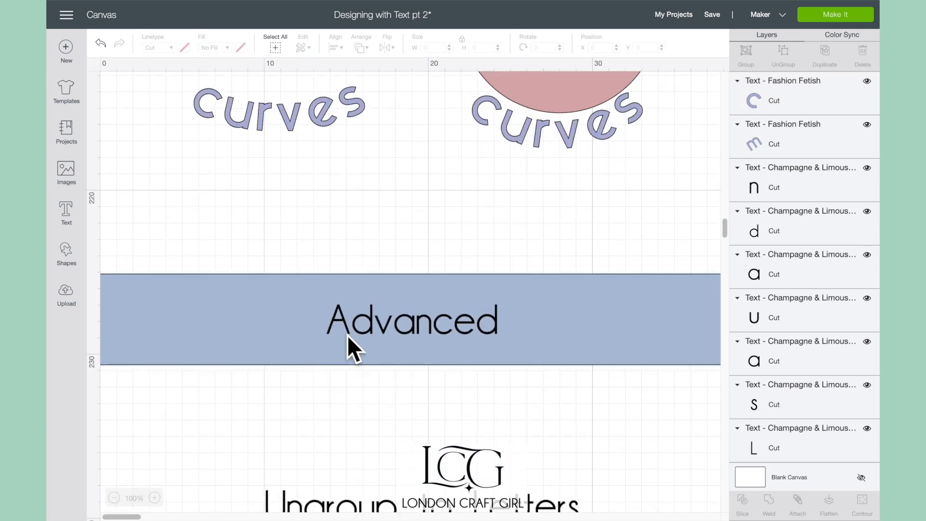
pyautogui.scroll(-2, 348, 334)
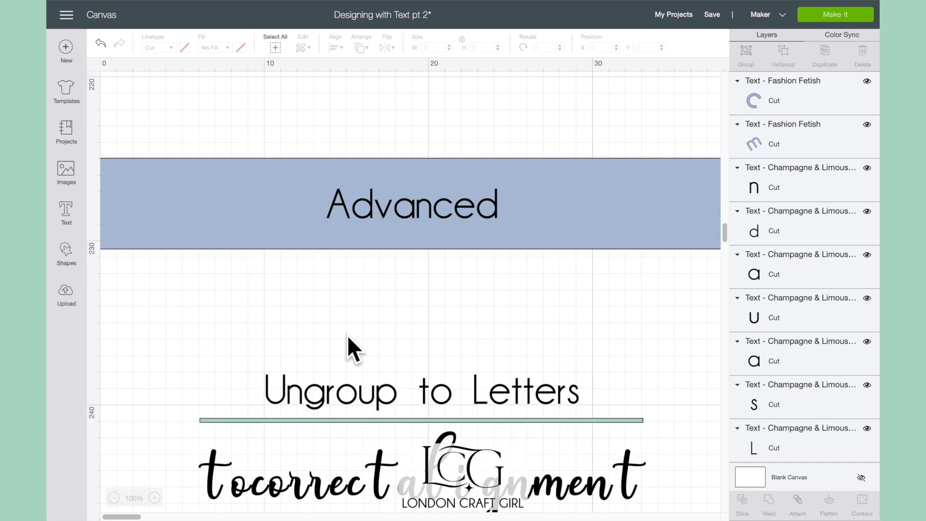
pyautogui.click(293, 222)
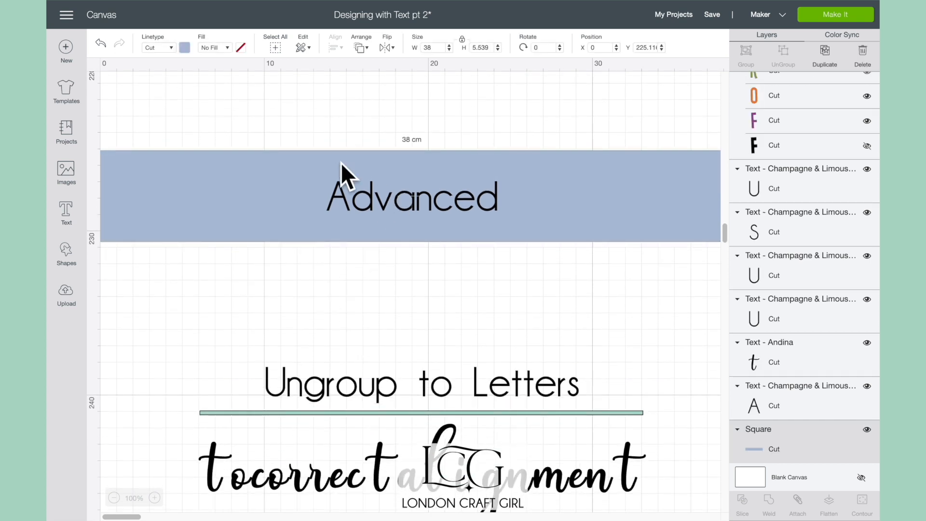
pyautogui.click(328, 378)
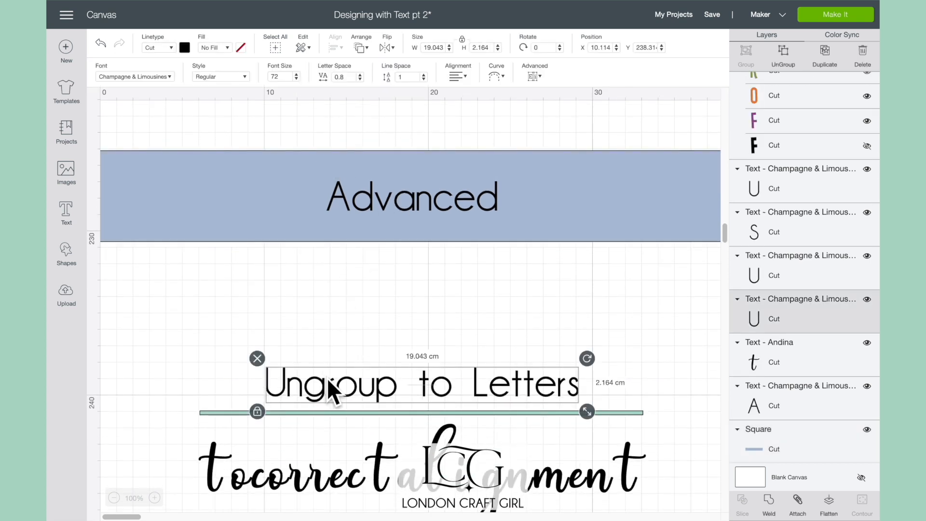
pyautogui.click(342, 332)
pyautogui.scroll(-1, 342, 331)
pyautogui.scroll(-5, 342, 332)
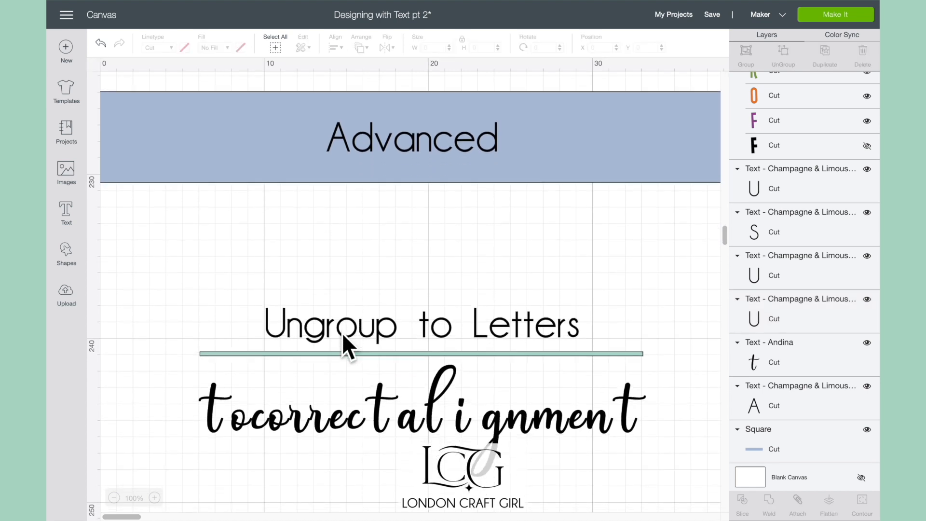
pyautogui.click(369, 368)
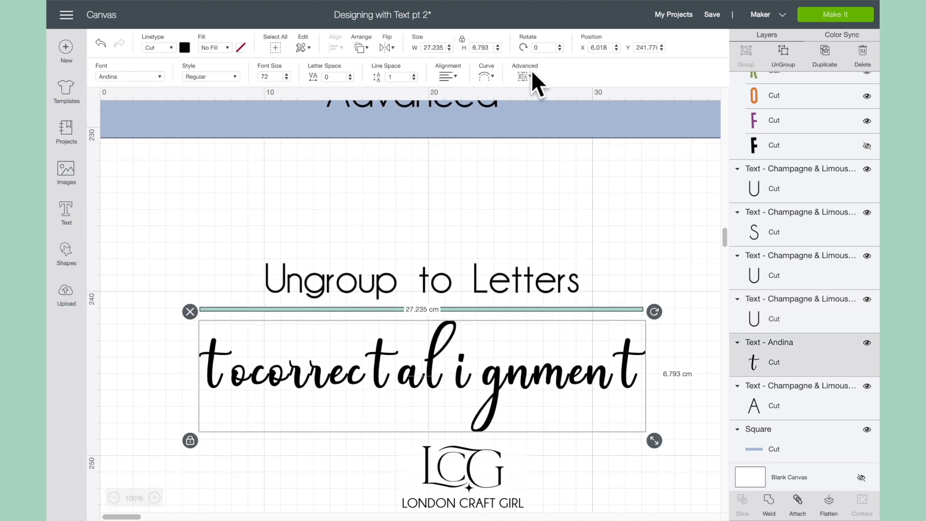
pyautogui.click(531, 70)
pyautogui.click(566, 94)
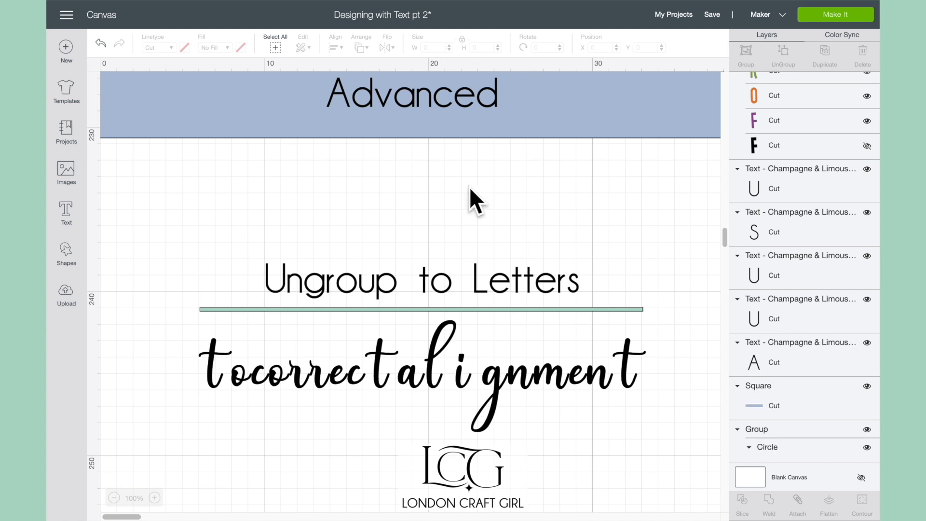
# Check one by one that the letters of "correct" in the script text are separate objects
pyautogui.click(359, 372)
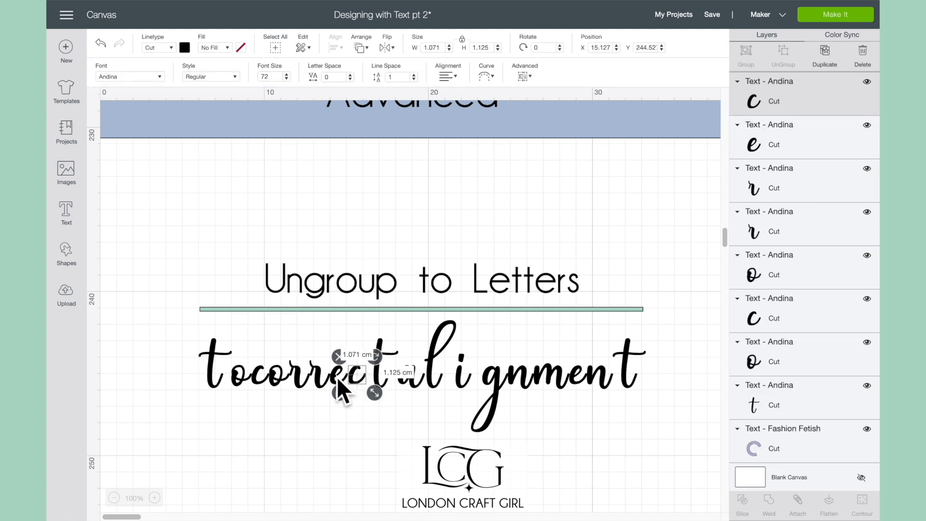
pyautogui.click(317, 377)
pyautogui.click(299, 382)
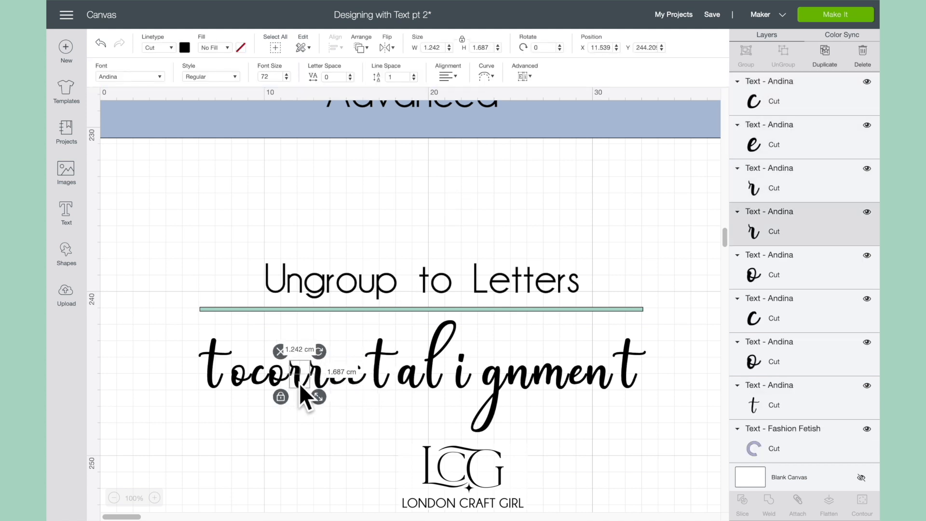
pyautogui.click(279, 381)
pyautogui.click(264, 380)
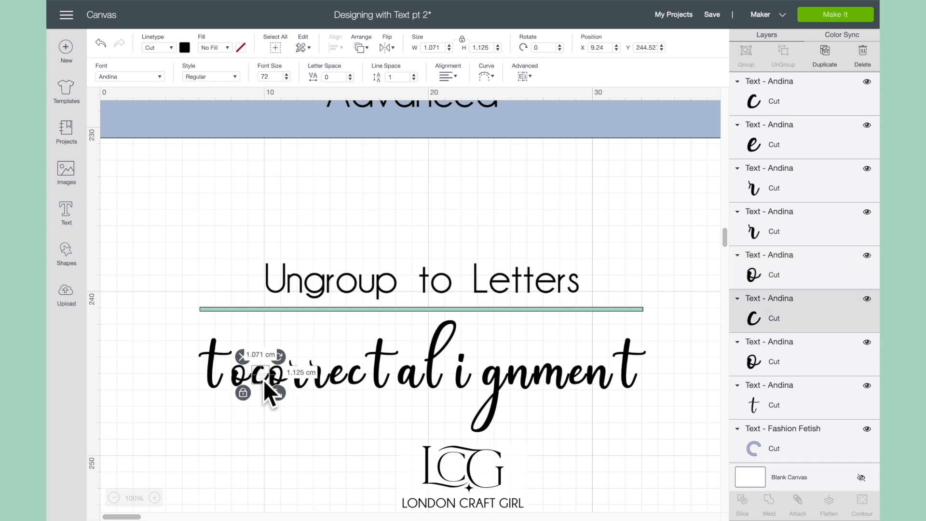
pyautogui.click(247, 402)
# Nudge the "o" of "to" left by 0.7 cm so it joins the preceding "t"
pyautogui.click(238, 381)
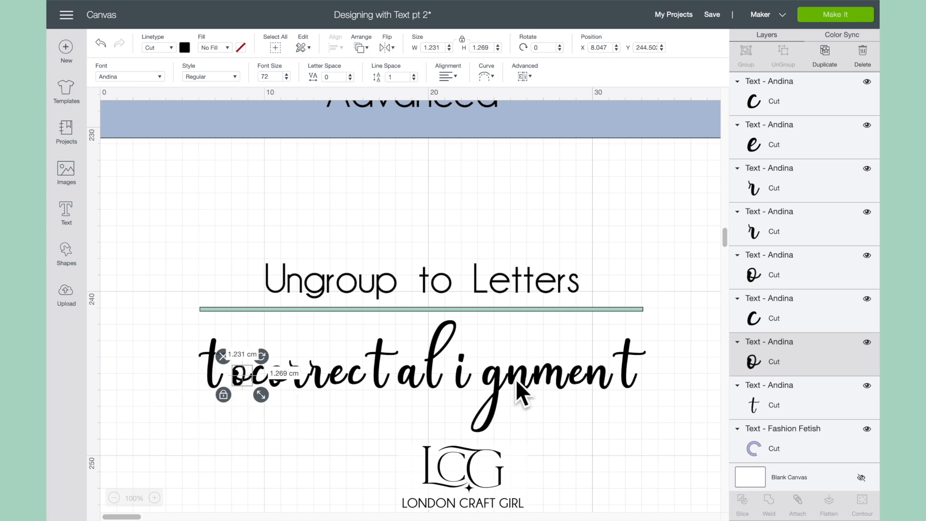
pyautogui.press('Left')
pyautogui.press('Left')
pyautogui.press('Left')
pyautogui.press('Left')
pyautogui.press('Left')
pyautogui.press('Left')
pyautogui.press('Left')
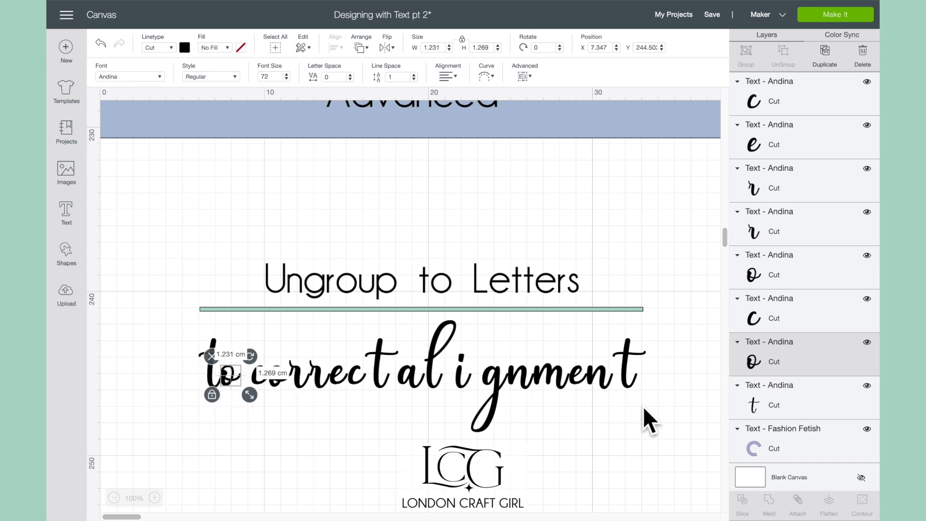
pyautogui.click(270, 401)
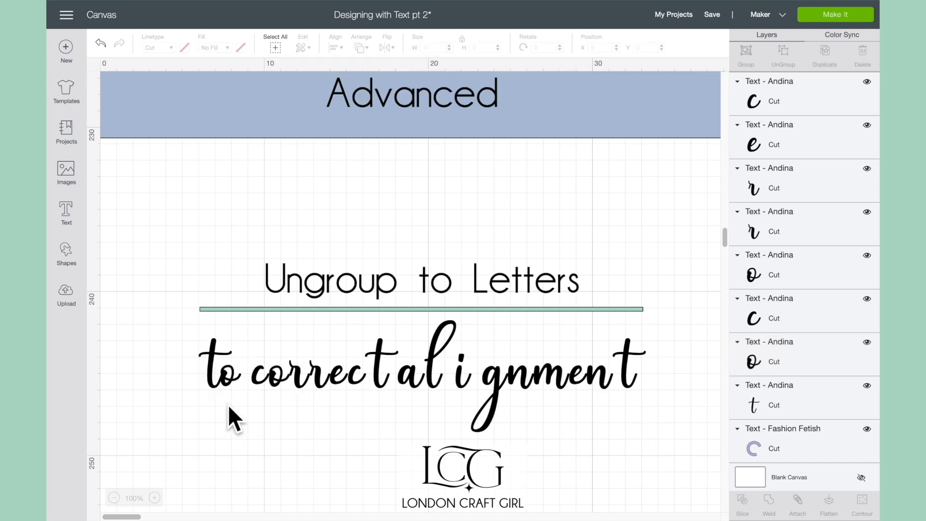
# Nudge the two "r" letters of "correct" left to X 11.239 and X 12.58 cm to join the preceding letters
pyautogui.click(276, 381)
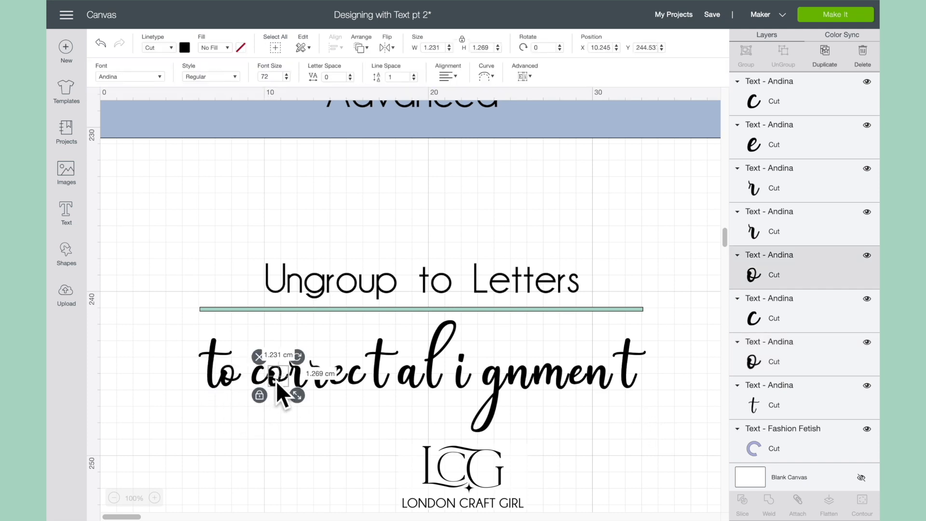
pyautogui.click(305, 380)
pyautogui.press('Left')
pyautogui.press('Left')
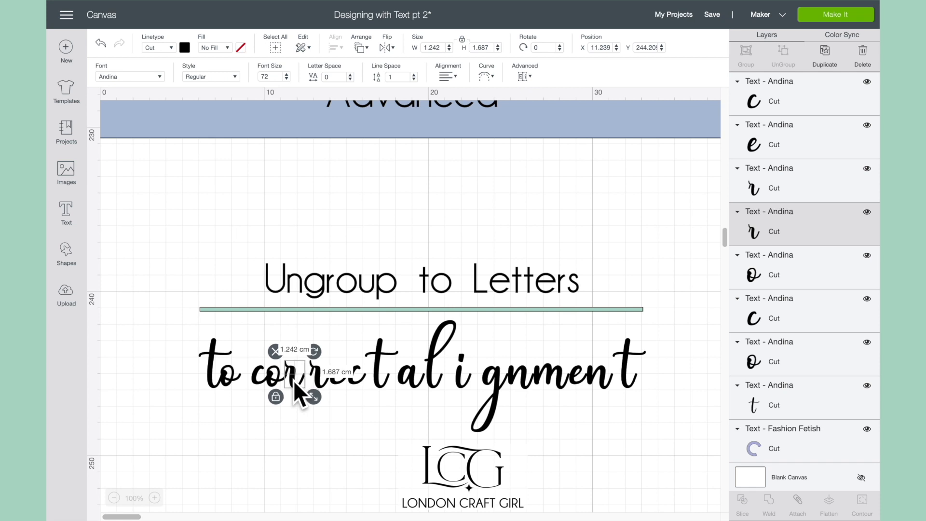
pyautogui.click(324, 387)
pyautogui.press('Left')
pyautogui.press('Left')
pyautogui.press('Left')
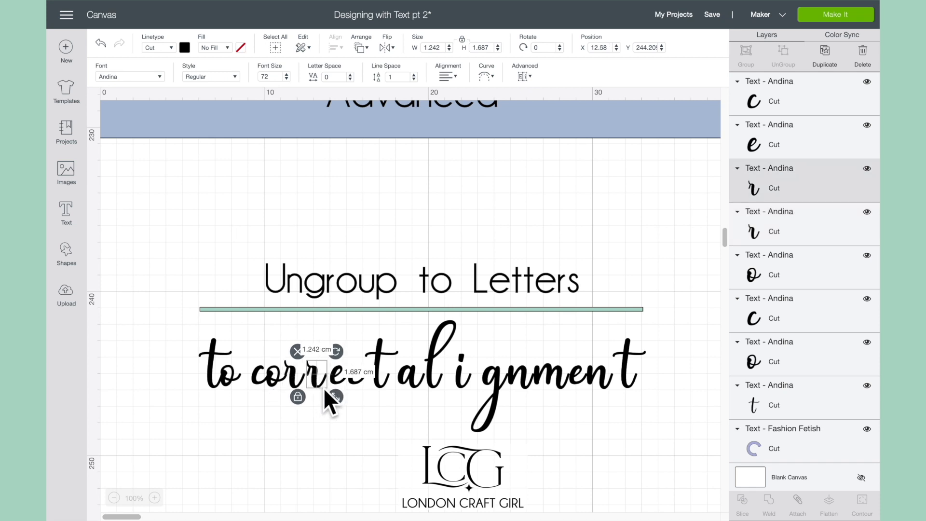
# Nudge the "e" and the second "c" of "correct" left to close the gaps after the "r"
pyautogui.click(337, 380)
pyautogui.press('Left')
pyautogui.press('Left')
pyautogui.press('Left')
pyautogui.press('Left')
pyautogui.press('Left')
pyautogui.click(356, 380)
pyautogui.press('Left')
pyautogui.press('Left')
pyautogui.press('Left')
pyautogui.press('Left')
pyautogui.press('Left')
pyautogui.press('Left')
pyautogui.press('Left')
# Nudge the final "t" of "correct" left until it connects with the "c", and deselect it
pyautogui.click(381, 349)
pyautogui.press('Left')
pyautogui.press('Left')
pyautogui.press('Left')
pyautogui.press('Left')
pyautogui.press('Left')
pyautogui.press('Left')
pyautogui.press('Left')
pyautogui.press('Left')
pyautogui.press('Left')
pyautogui.press('Left')
pyautogui.press('Left')
pyautogui.press('Left')
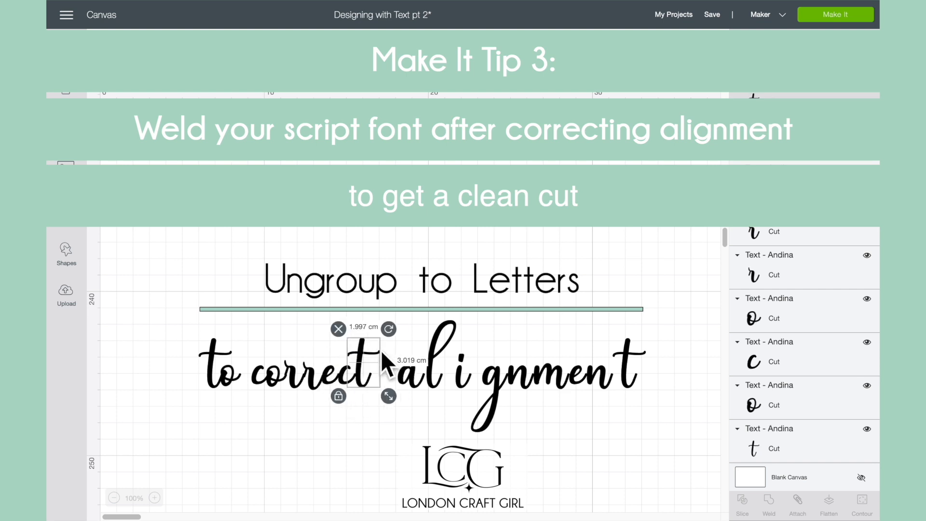
pyautogui.click(377, 402)
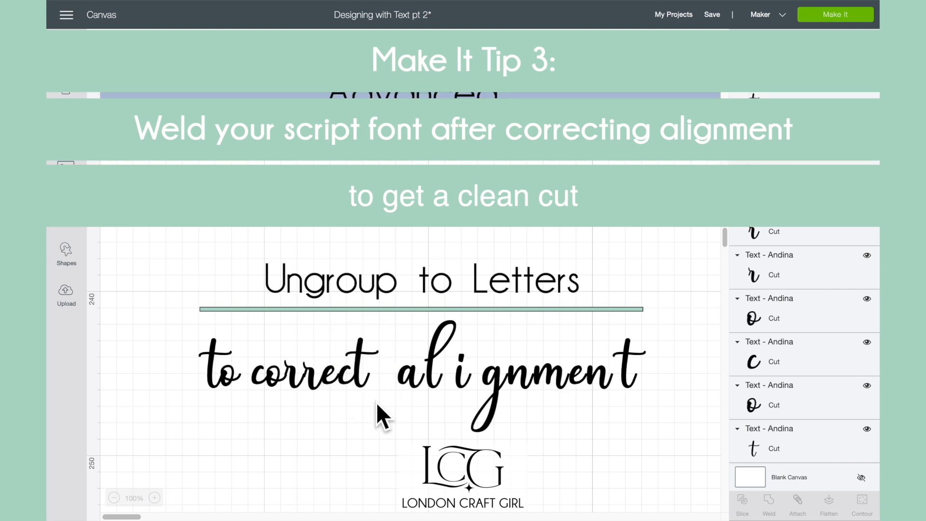
# Look over the "Ungroup to Lines" section and the multi-layer font samples under "Ungroup to Layers"
pyautogui.scroll(-8, 376, 401)
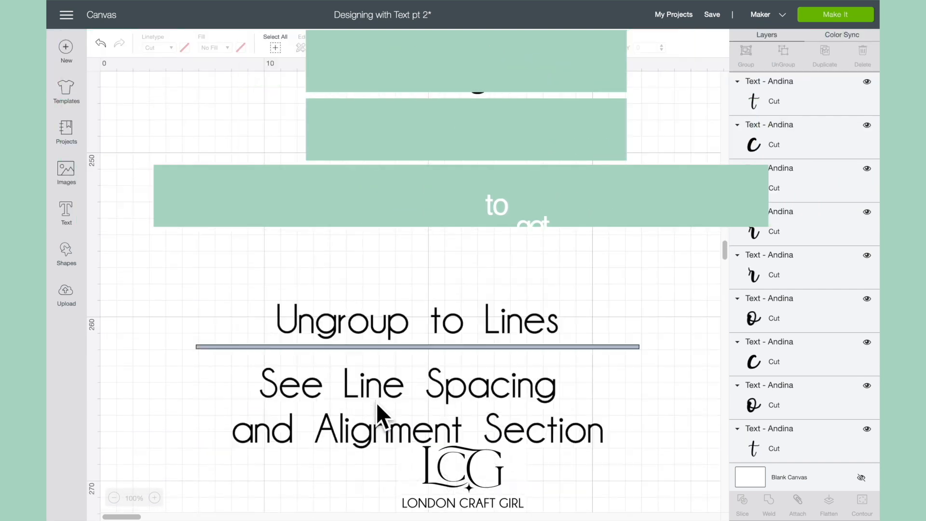
pyautogui.scroll(-1, 376, 402)
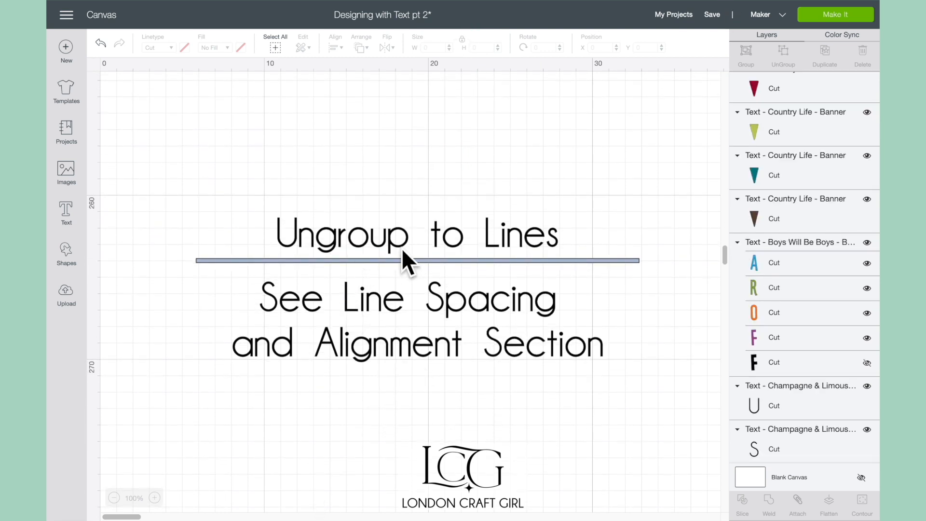
pyautogui.scroll(-3, 366, 376)
pyautogui.scroll(-8, 366, 376)
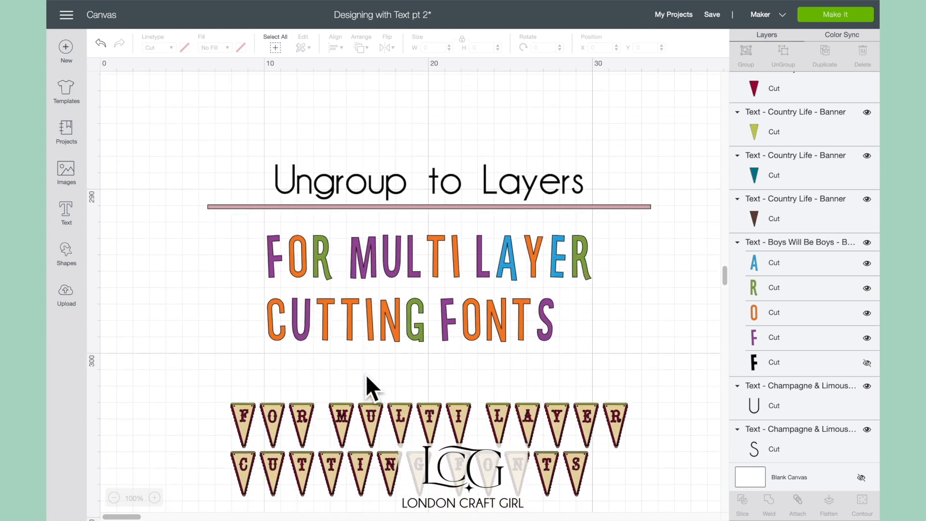
# Filter the Cricut fonts to multi-layer ones for the "FOR MULTI LAYER CUTTING FONTS" block text, browse the list and close it without choosing
pyautogui.click(388, 271)
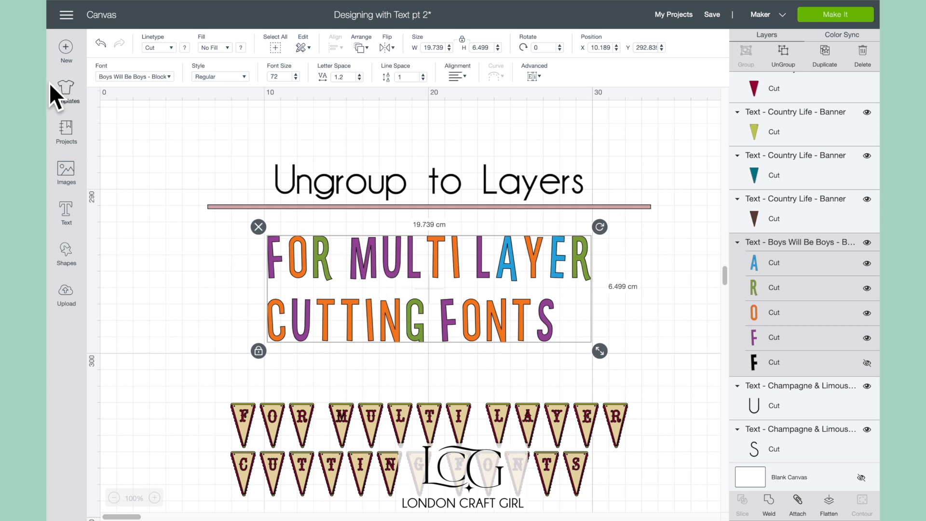
pyautogui.click(123, 75)
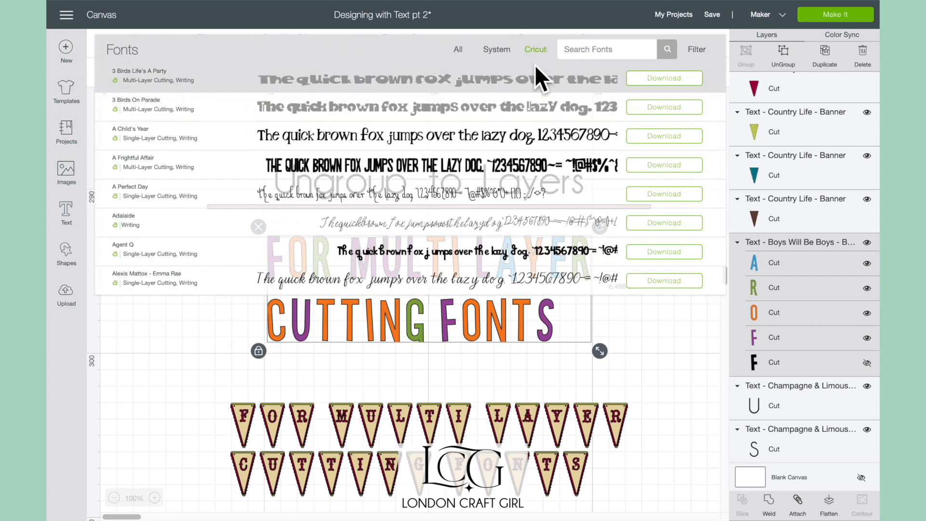
pyautogui.click(701, 47)
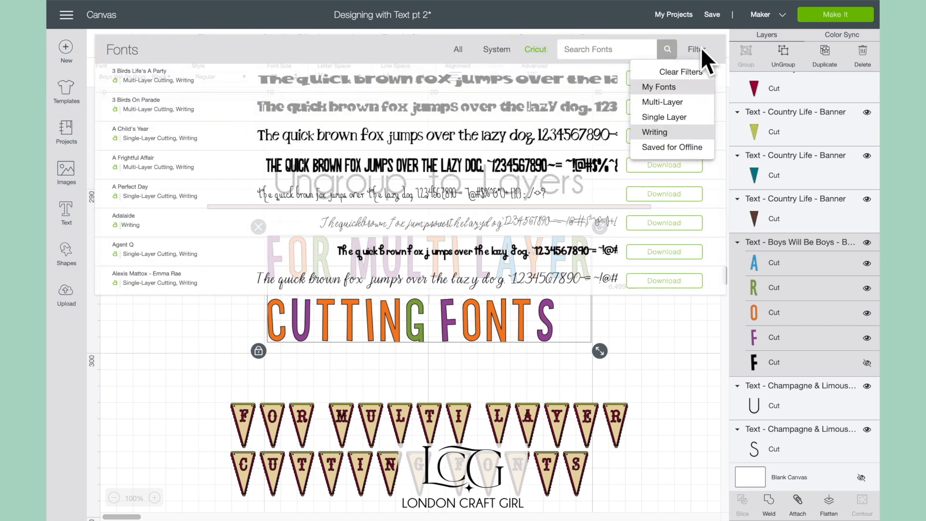
pyautogui.click(675, 102)
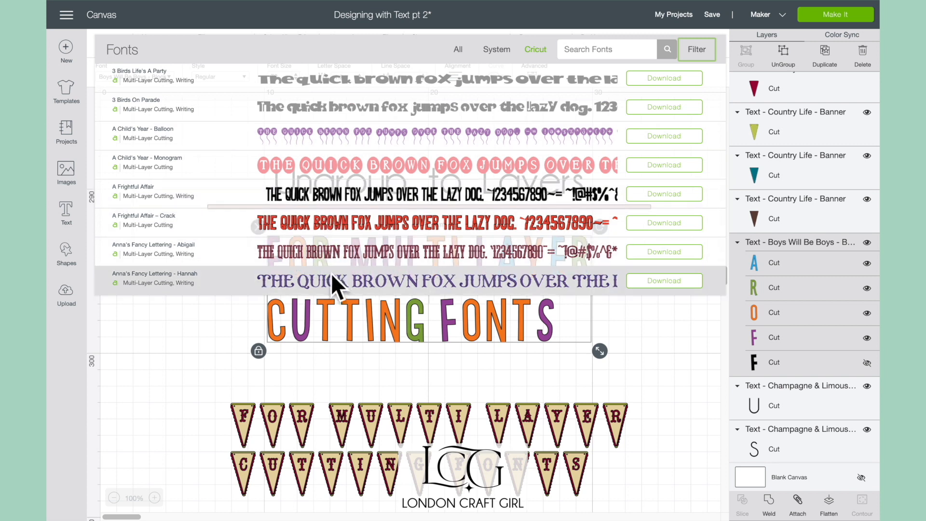
pyautogui.click(144, 360)
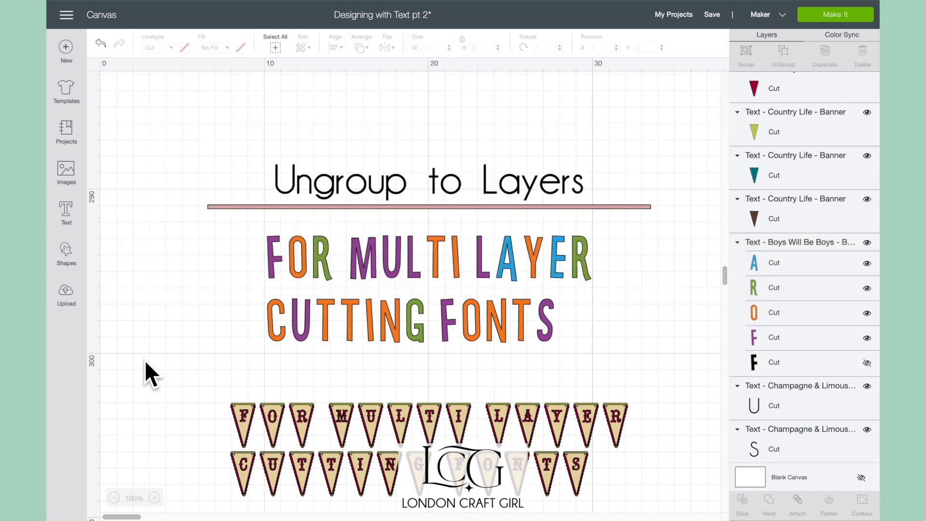
# Ungroup the colourful Boys Will Be Boys block text to layers and deselect it
pyautogui.click(410, 307)
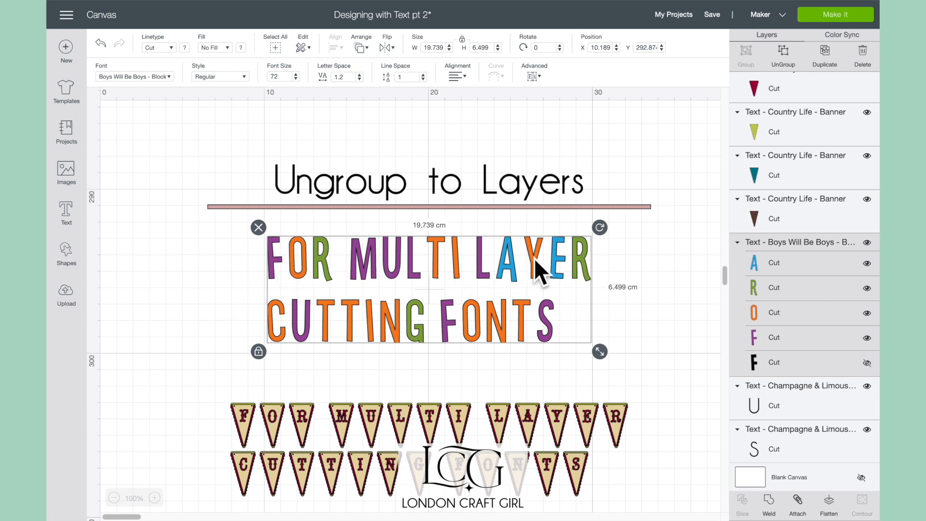
pyautogui.click(532, 77)
pyautogui.click(560, 123)
pyautogui.click(216, 277)
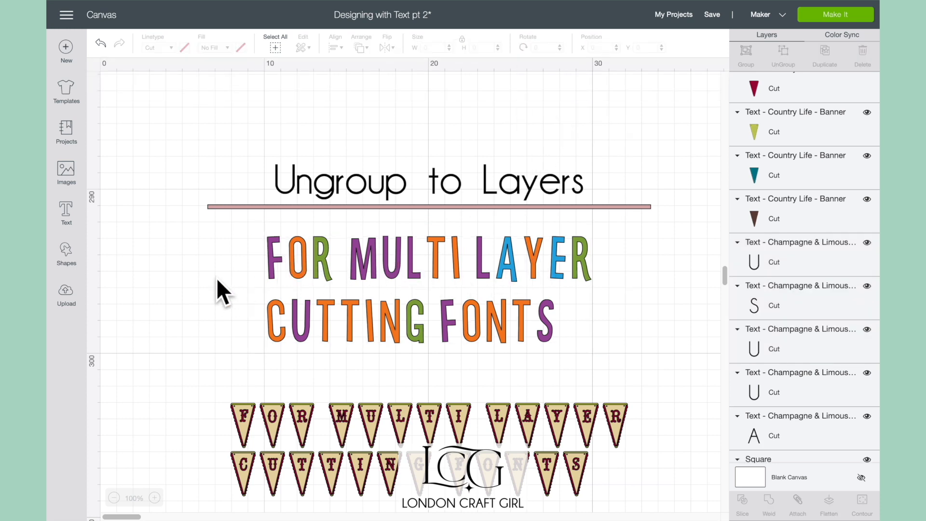
# Try moving single colour layers of the block text out of place and back, undoing the first move, and deselect
pyautogui.click(273, 262)
pyautogui.moveTo(273, 261); pyautogui.dragTo(210, 270)
pyautogui.hotkey('ctrl', 'z')
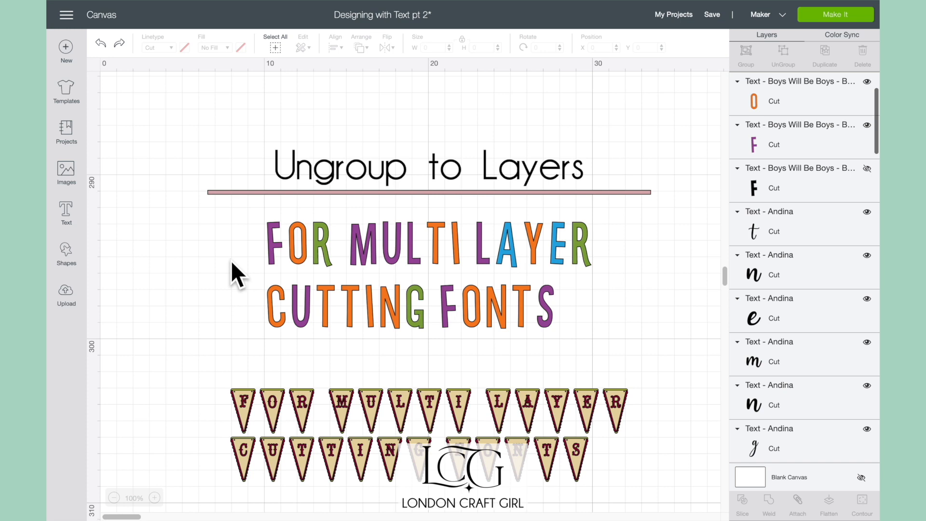
pyautogui.click(274, 262)
pyautogui.moveTo(274, 262)
pyautogui.mouseDown()
pyautogui.moveTo(216, 306)
pyautogui.moveTo(227, 311)
pyautogui.moveTo(281, 276)
pyautogui.moveTo(273, 251)
pyautogui.mouseUp()
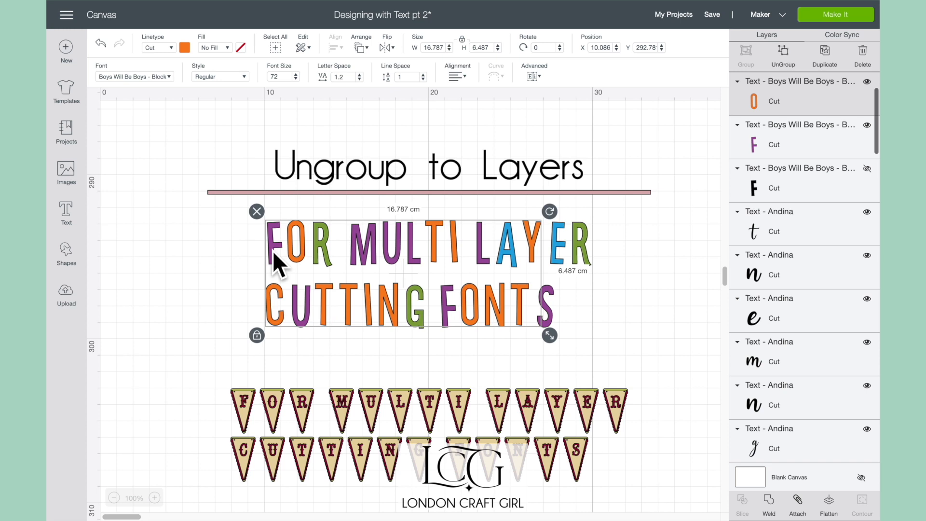
pyautogui.click(207, 295)
# Select the cream layer of the Country Life banner text and check which advanced ungroup options are available for it
pyautogui.scroll(-3, 204, 344)
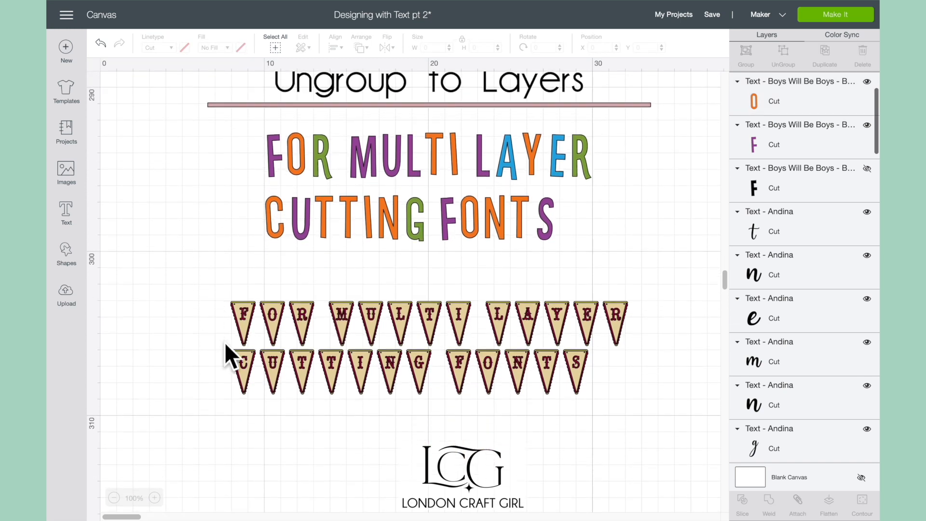
pyautogui.click(369, 323)
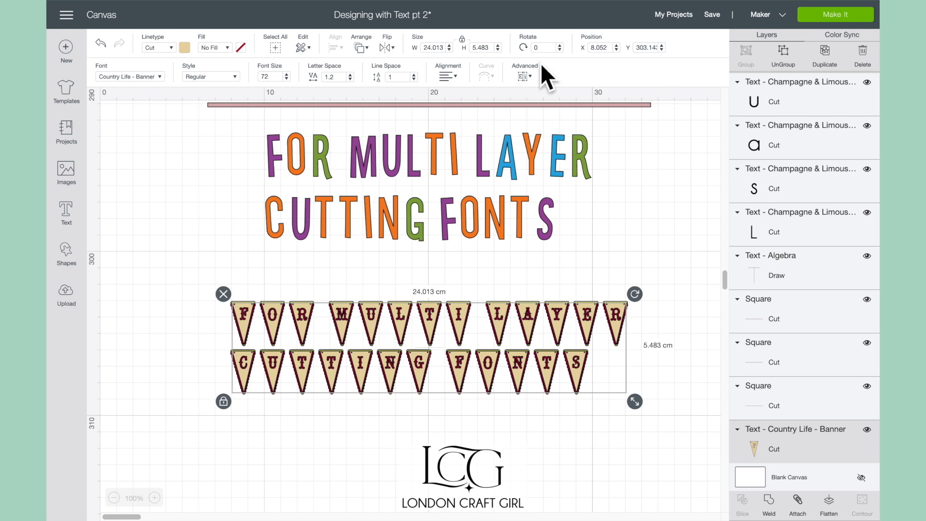
pyautogui.click(522, 72)
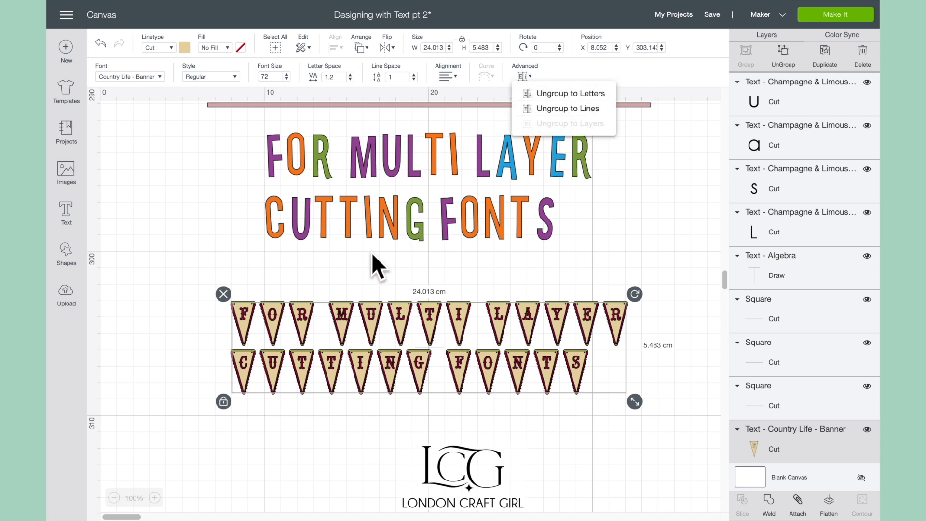
# Spread the banner text's layers apart: cream down, crimson up and left, green right, and teal down and left
pyautogui.moveTo(361, 305); pyautogui.dragTo(365, 411)
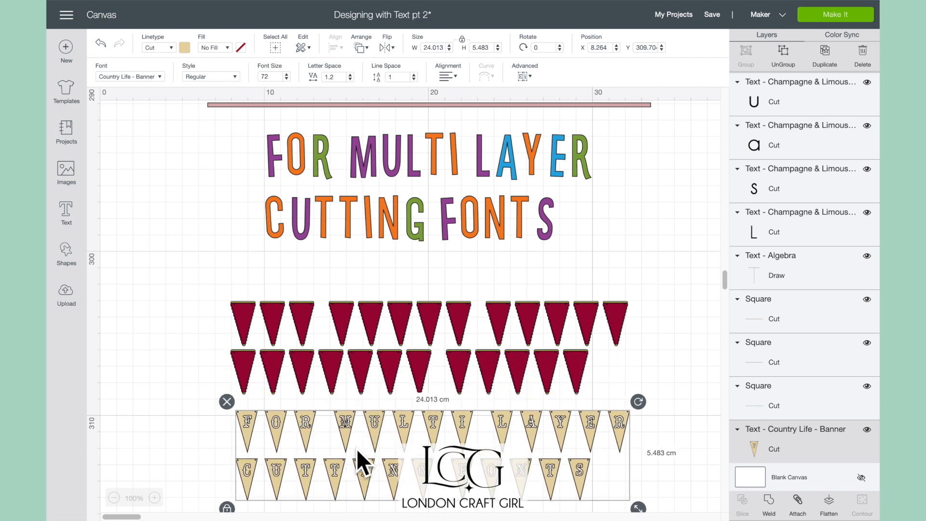
pyautogui.moveTo(374, 312); pyautogui.dragTo(331, 265)
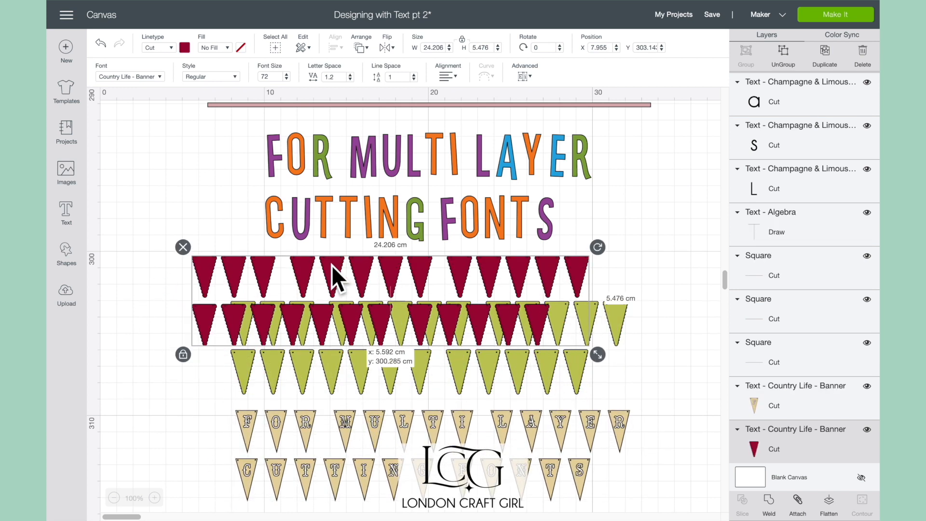
pyautogui.click(382, 379)
pyautogui.moveTo(382, 378); pyautogui.dragTo(465, 386)
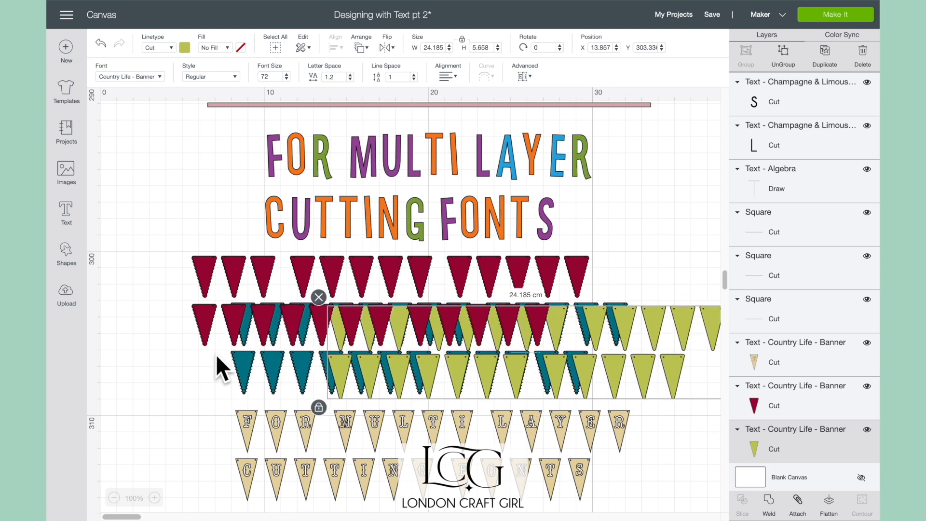
pyautogui.moveTo(237, 365); pyautogui.dragTo(186, 386)
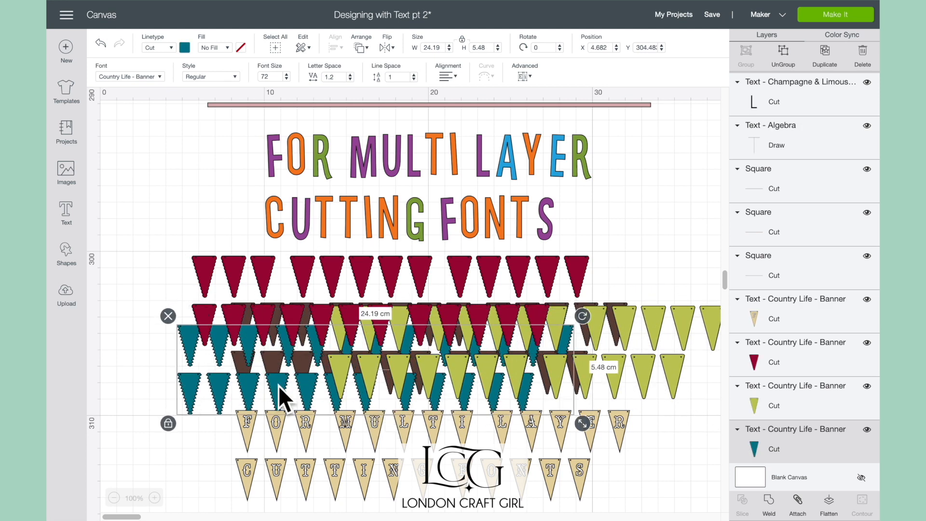
# Undo the layer moves so that the banner and block text layers are stacked in place again
pyautogui.click(98, 44)
pyautogui.click(99, 42)
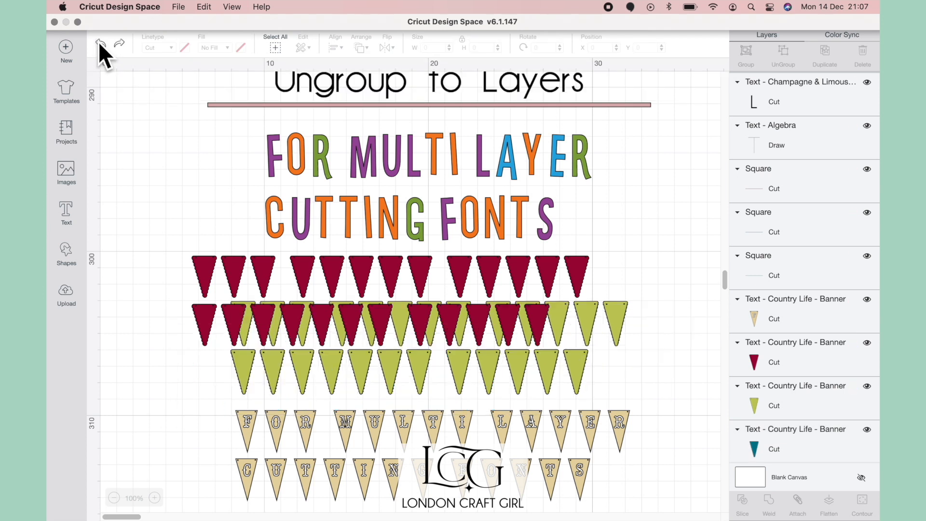
pyautogui.click(99, 42)
pyautogui.click(99, 42)
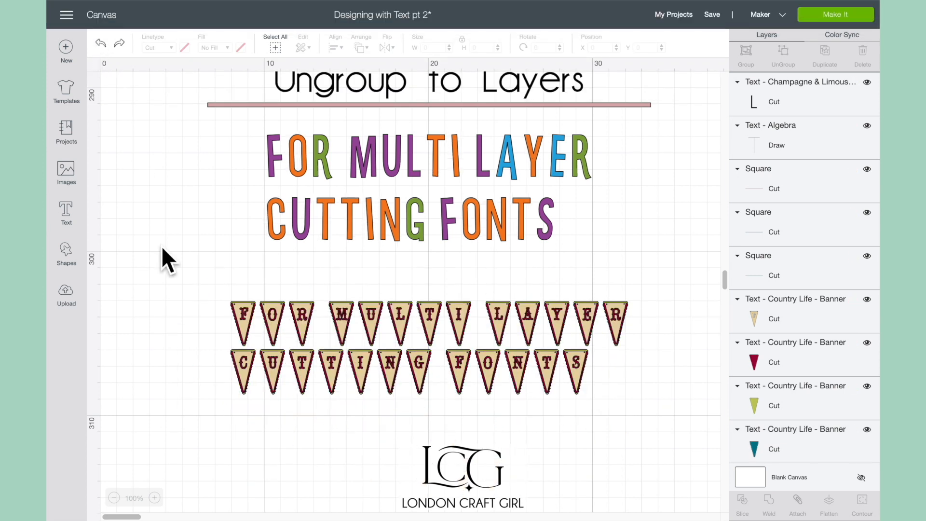
pyautogui.scroll(2, 162, 248)
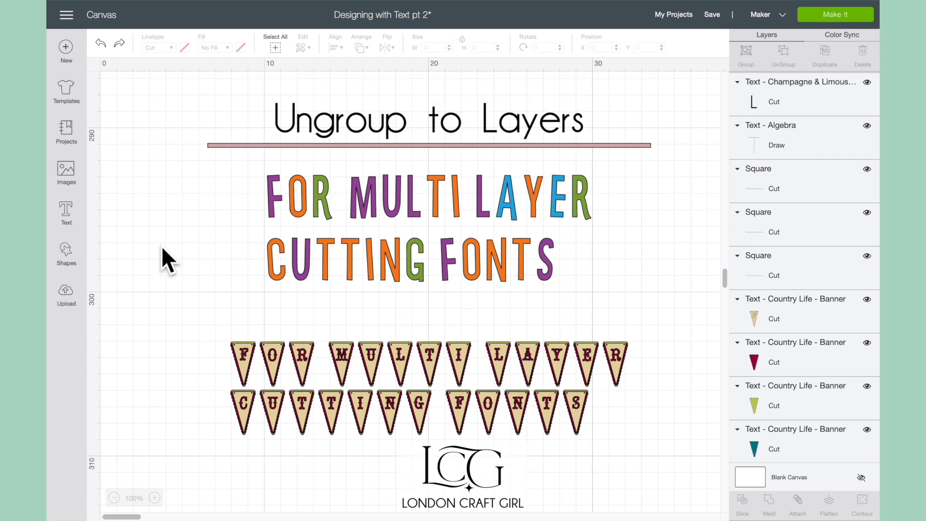